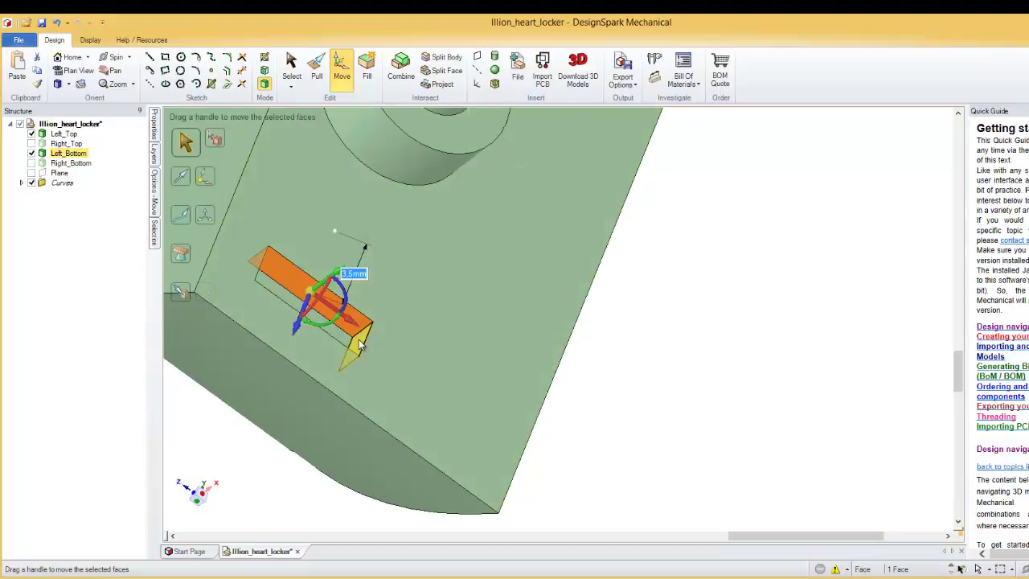
Try to move the narrow slot's short end face 1.5 mm inward to shorten the slot
left_click(358, 340)
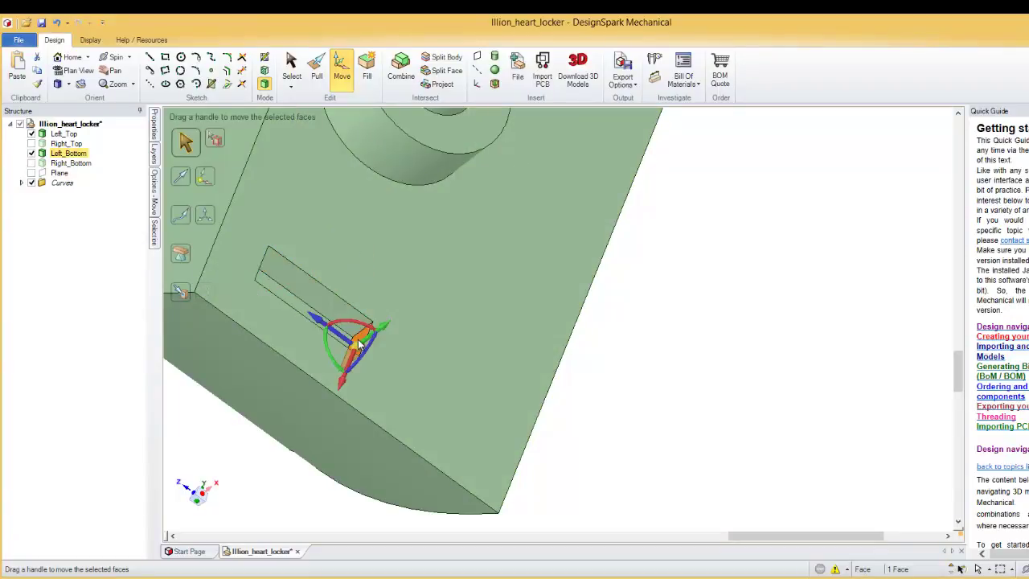
left_click_drag(338, 337, 340, 376)
left_click_drag(319, 322, 304, 299)
type("1")
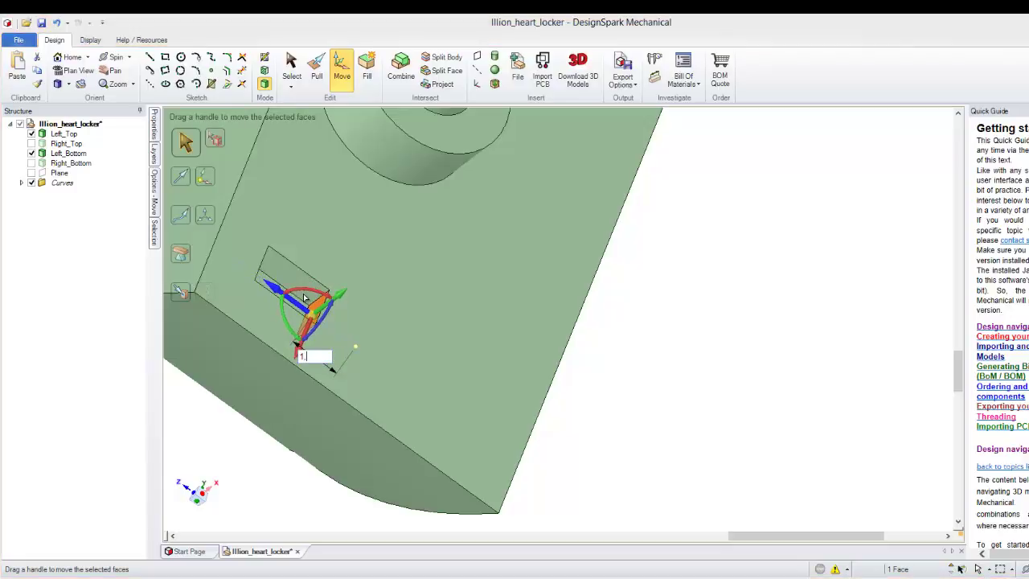
type(".5")
key("Return")
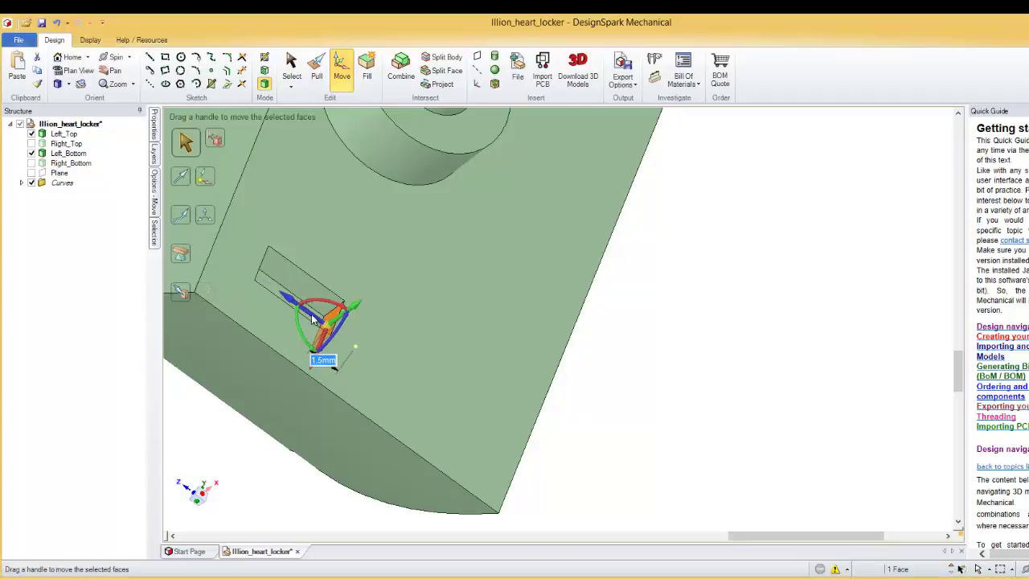
key("Escape")
Select the flat pocketed face of Left_Bottom and show it in plan view, rotated so its long side runs horizontally
key("h")
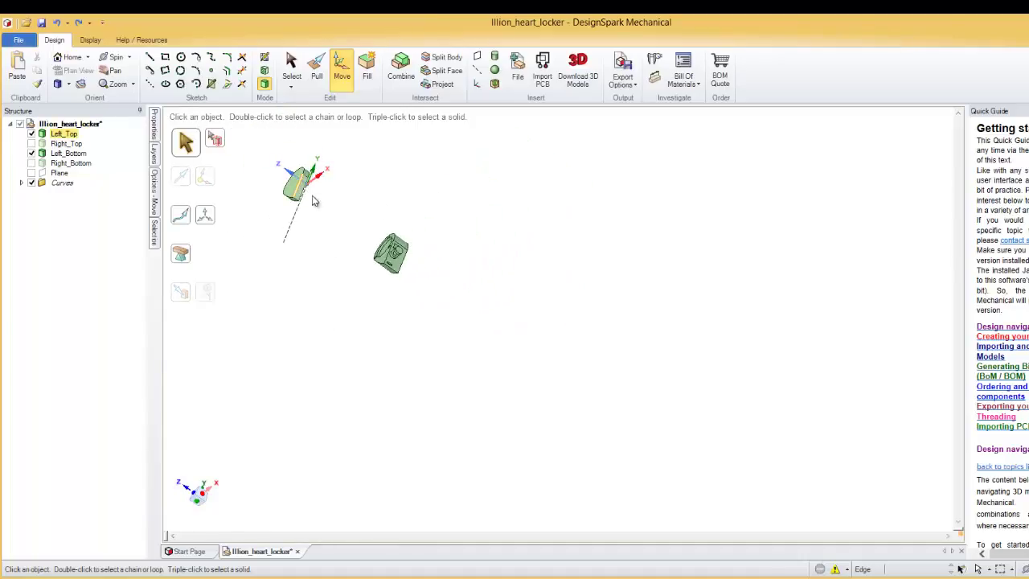
scroll(402, 269, "up", 5)
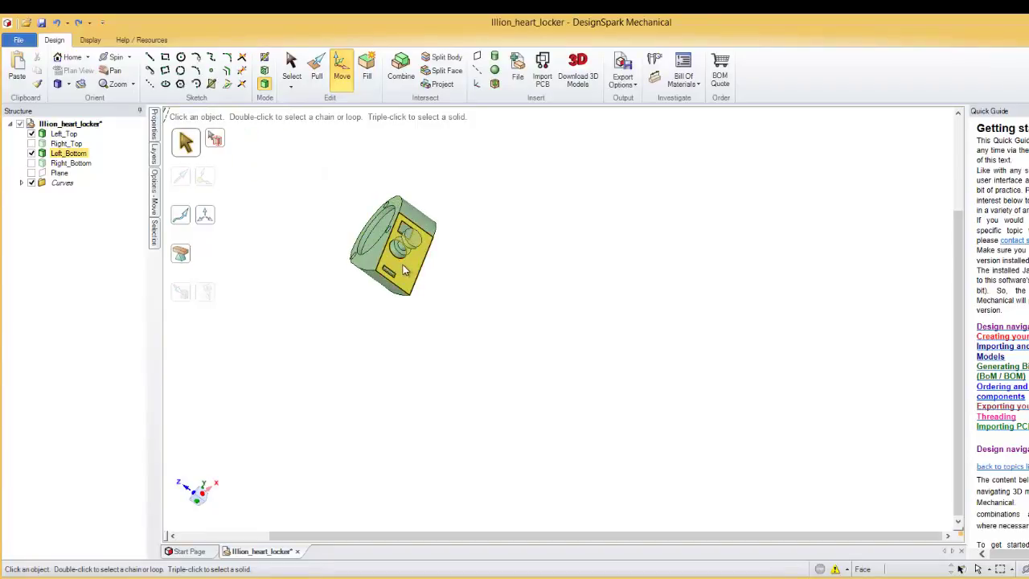
scroll(390, 259, "up", 5)
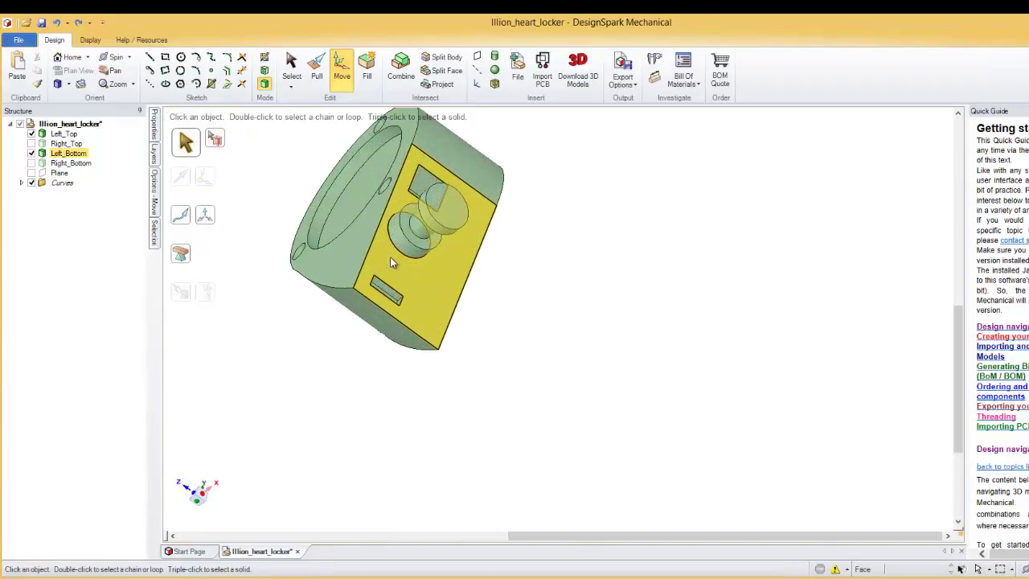
scroll(390, 262, "up", 3)
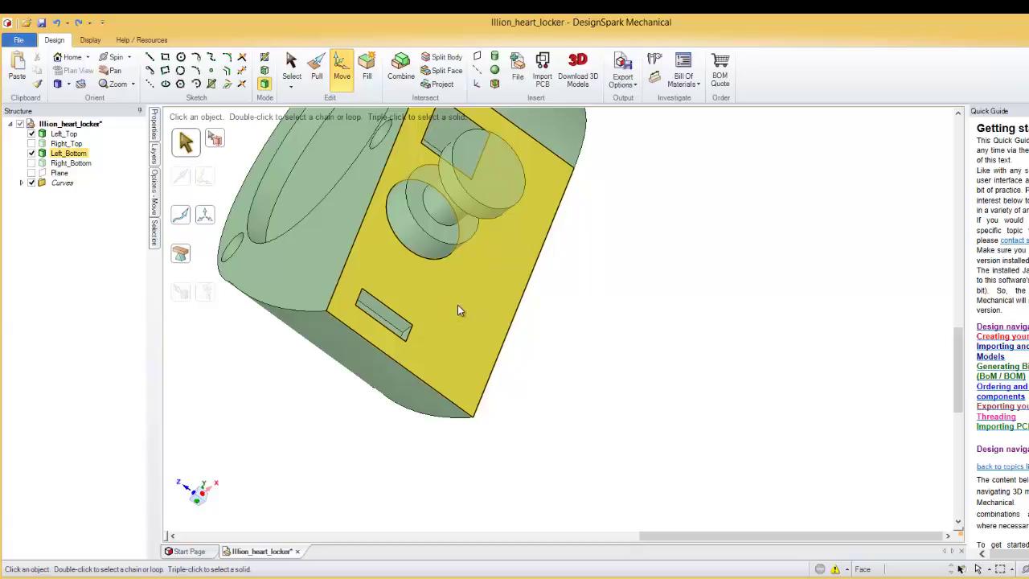
left_click(451, 355)
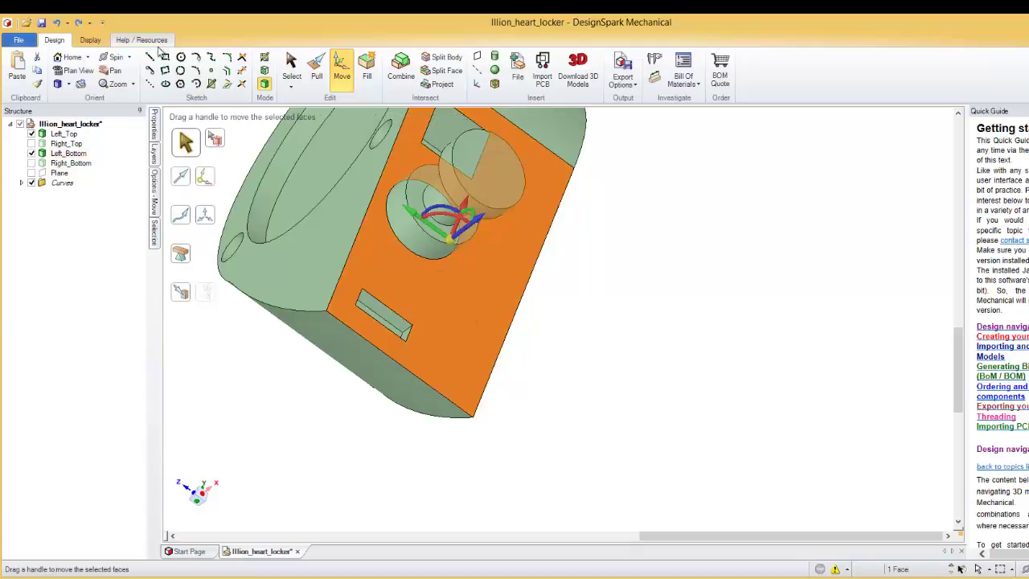
left_click(75, 71)
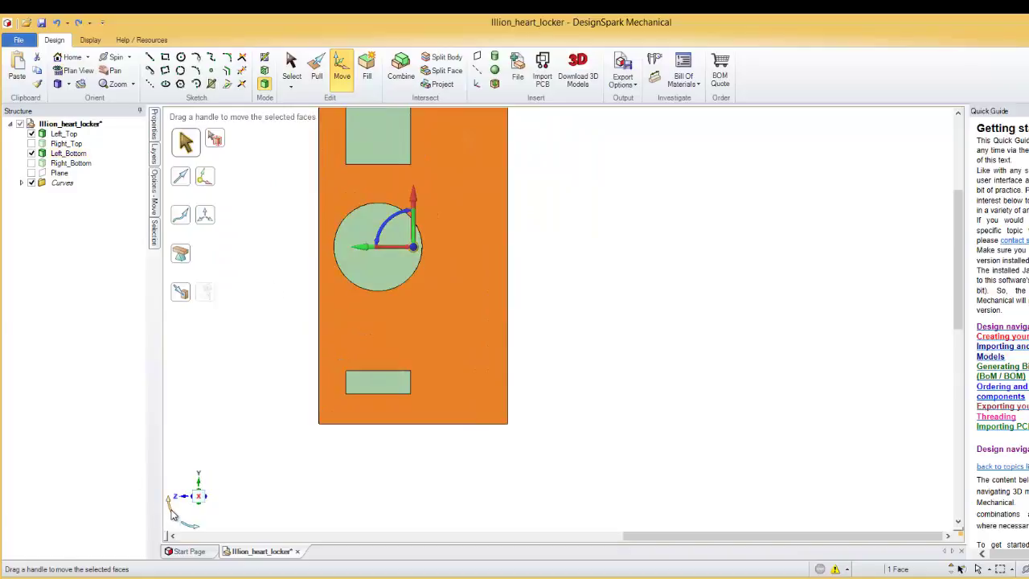
left_click(171, 513)
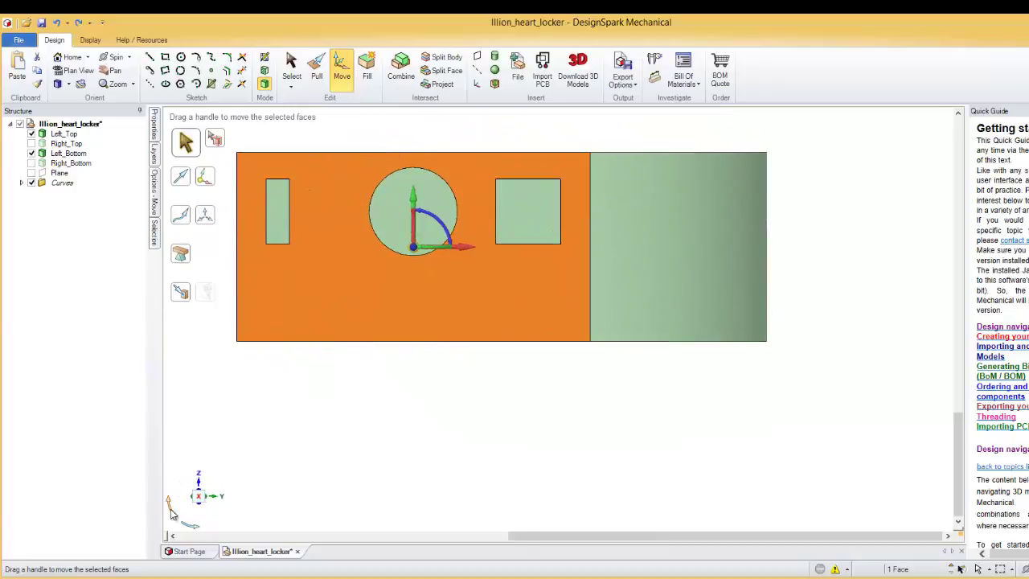
left_click(172, 513)
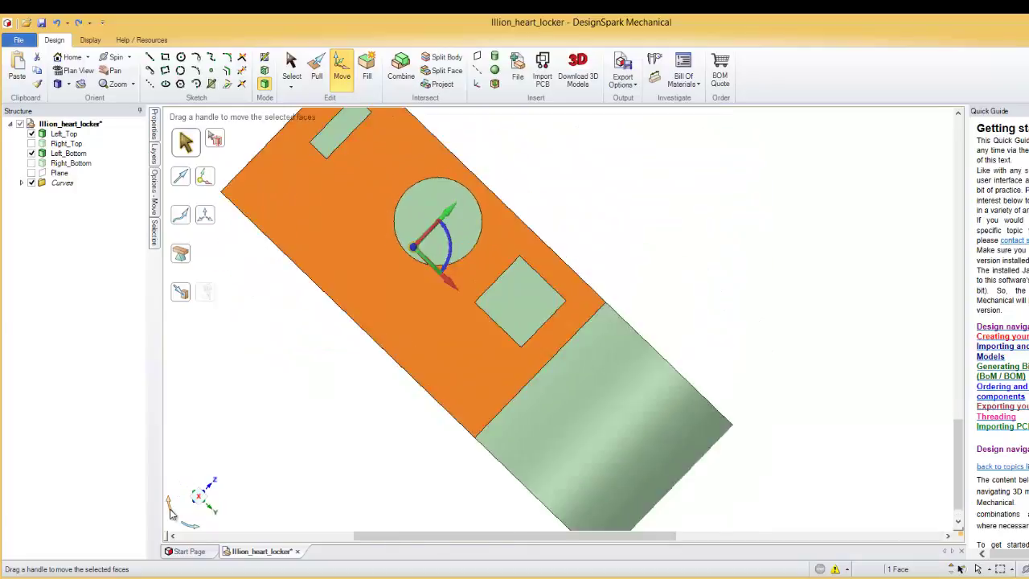
left_click(172, 513)
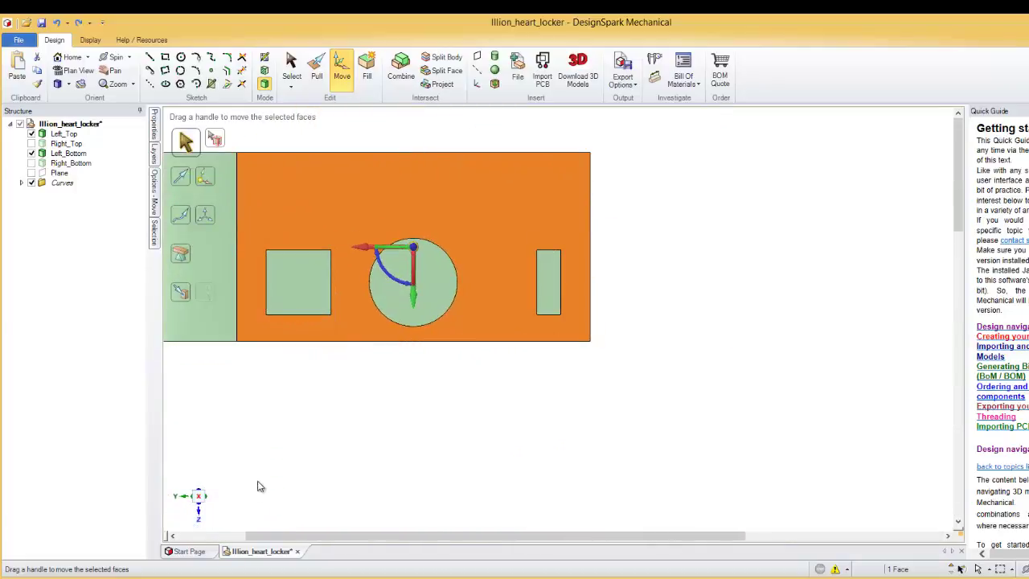
middle_click_drag(274, 467, 490, 519, "shift")
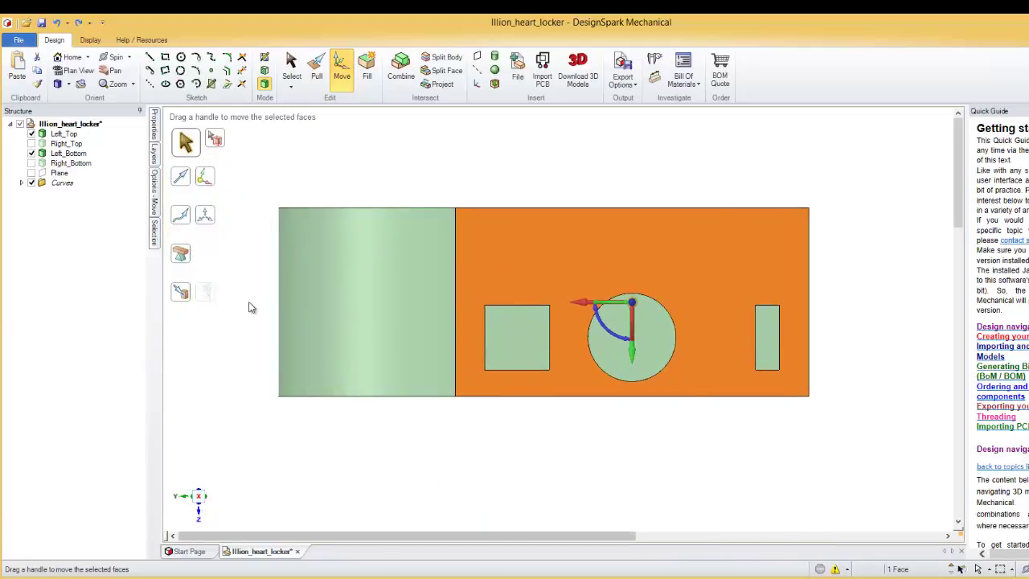
Sketch a 12 mm vertical line just outside the slot end of the face, starting level with its lower edge
left_click(150, 57)
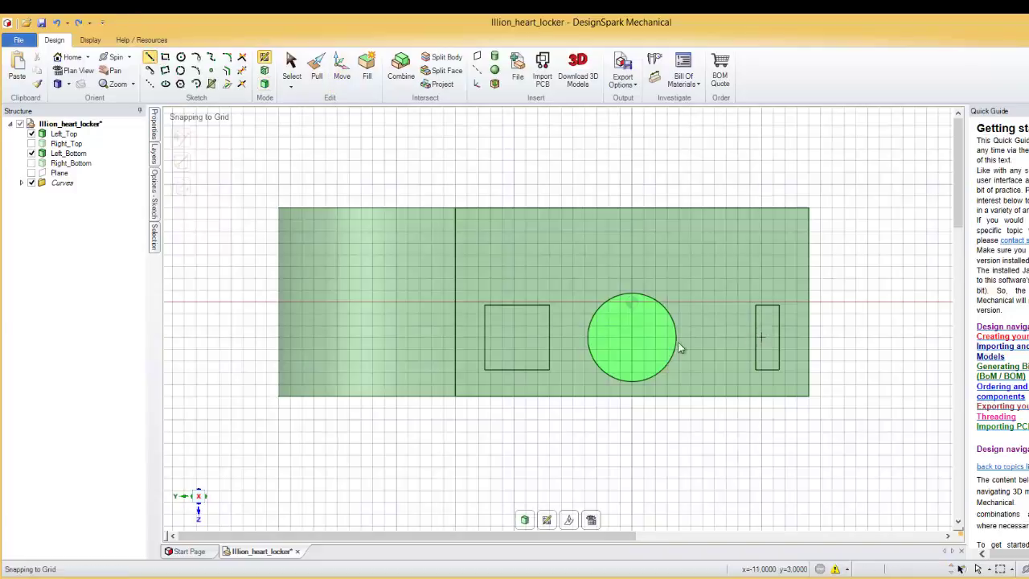
scroll(824, 402, "up", 2)
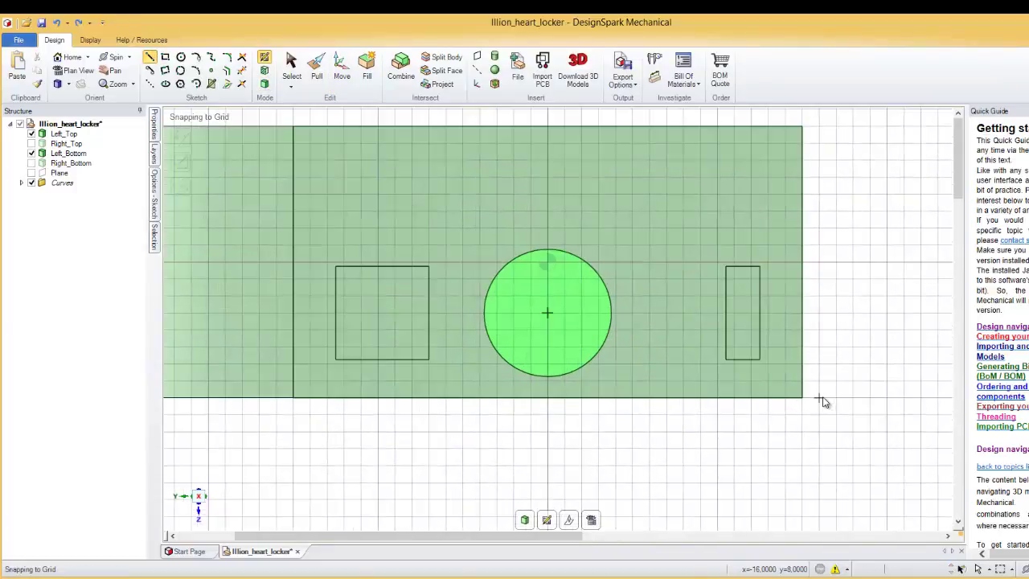
left_click(819, 397)
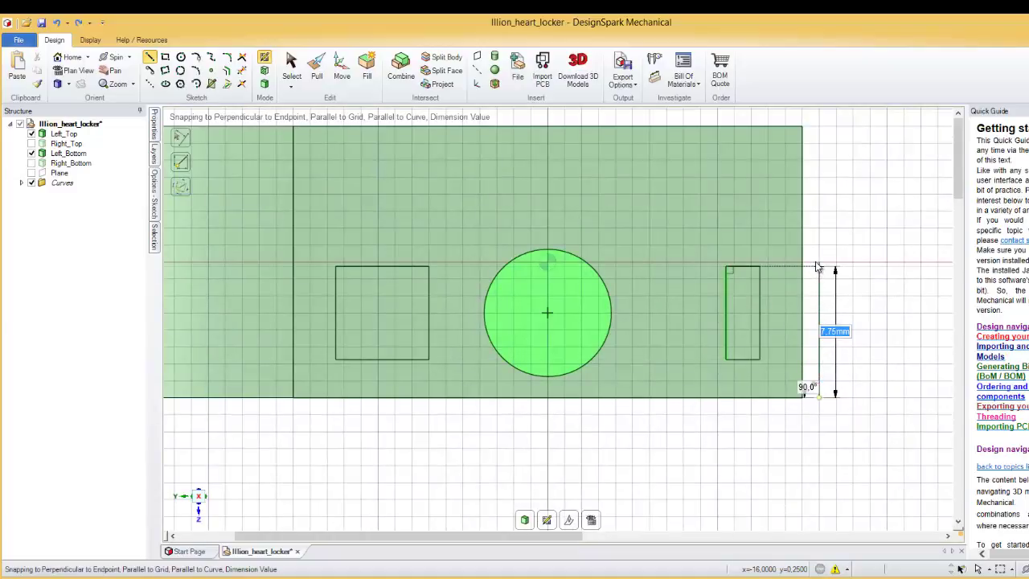
type("12")
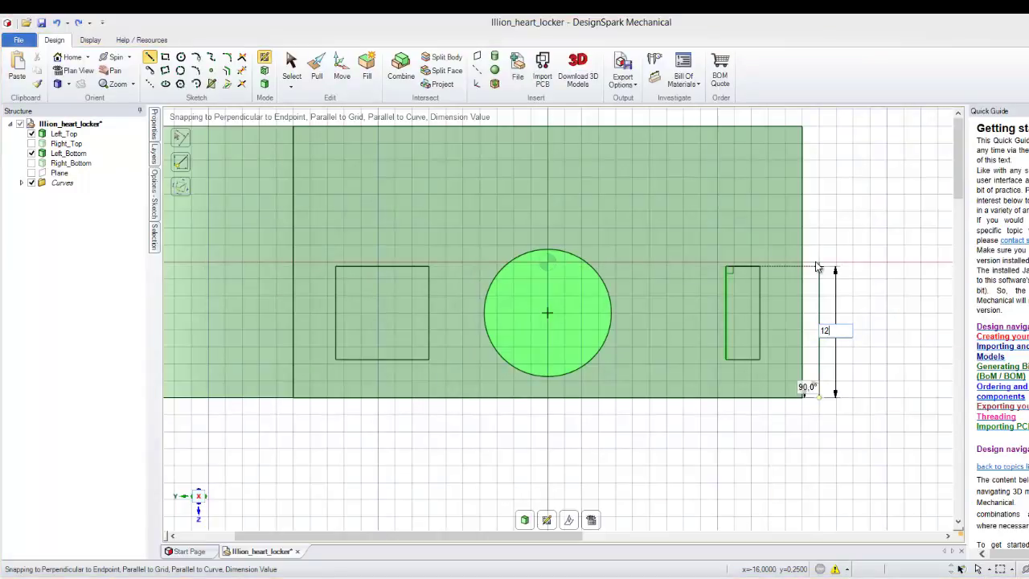
key("Return")
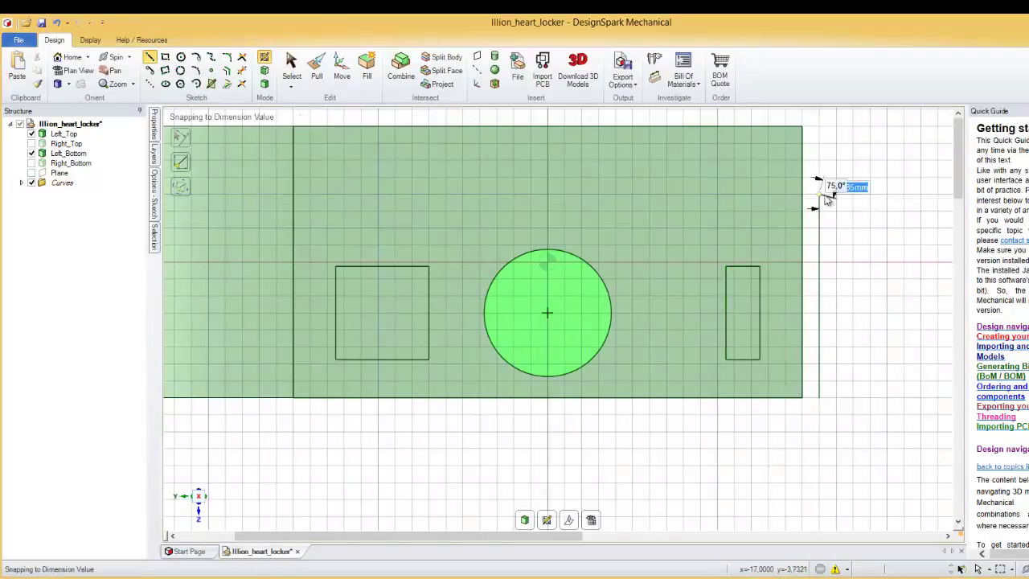
Move the 12 mm line 7.5 mm horizontally onto the face, between the slot and the circular hole
left_click(342, 69)
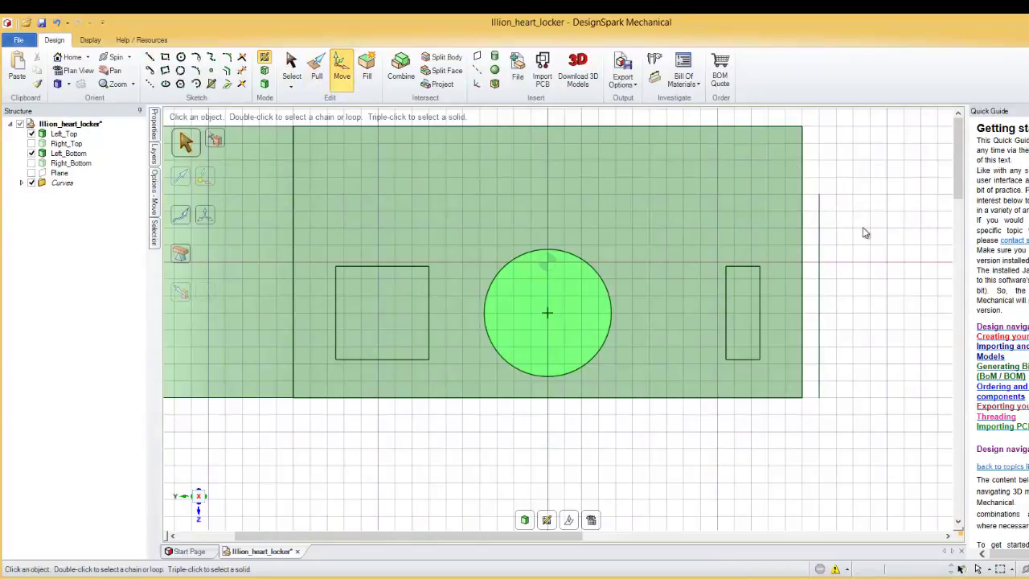
left_click(818, 296)
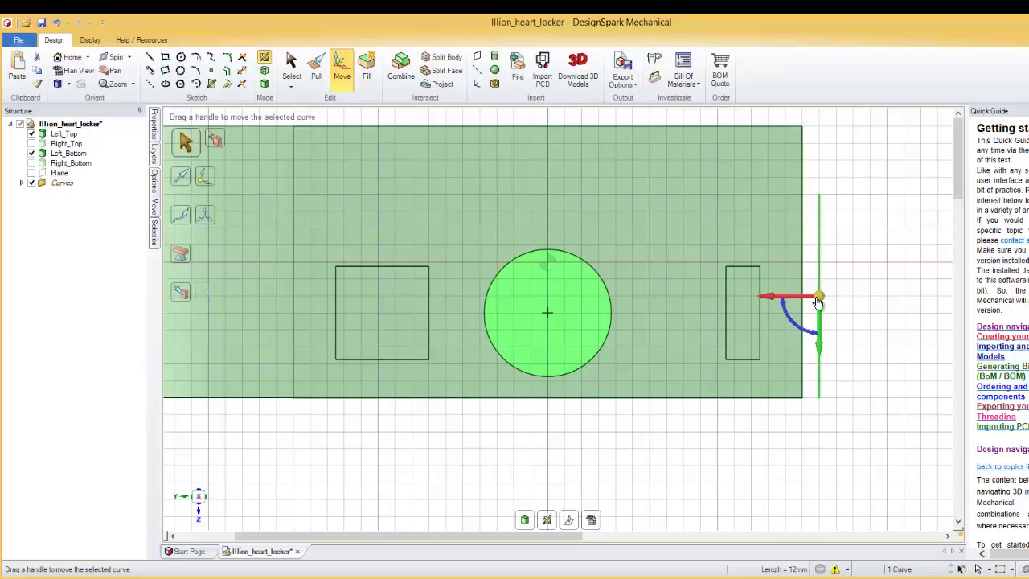
left_click_drag(804, 298, 700, 297)
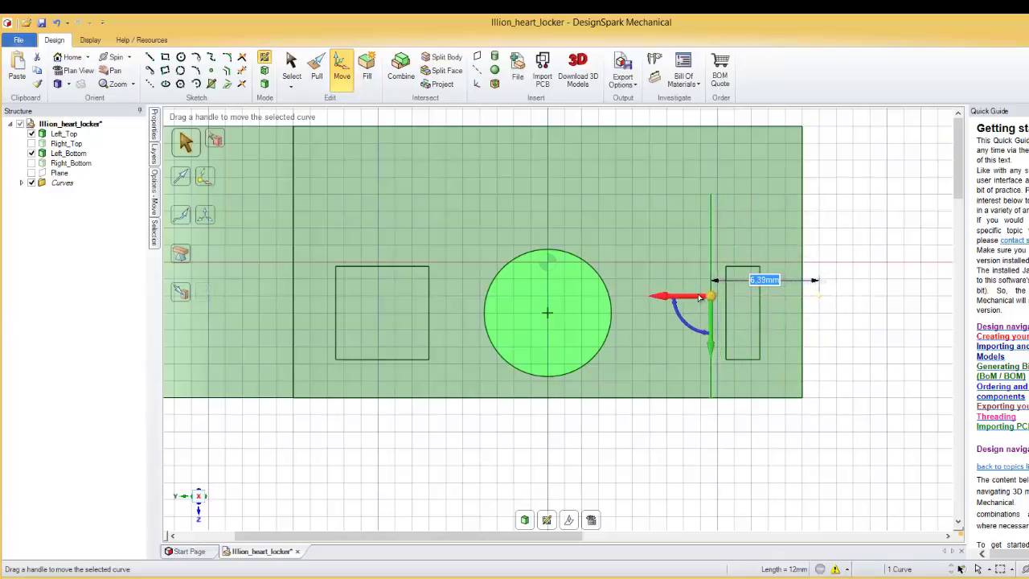
type("7.")
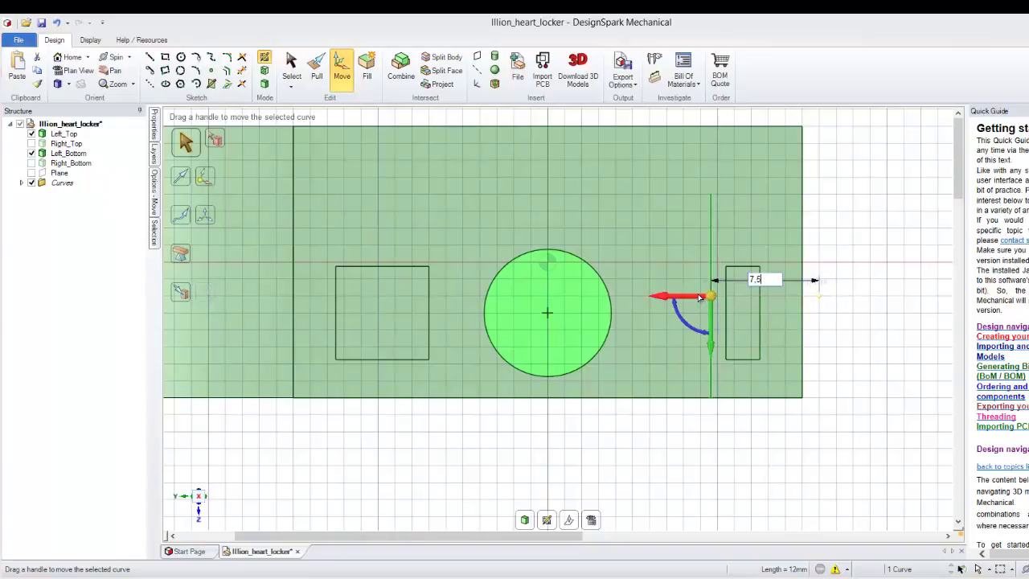
type("5")
key("Return")
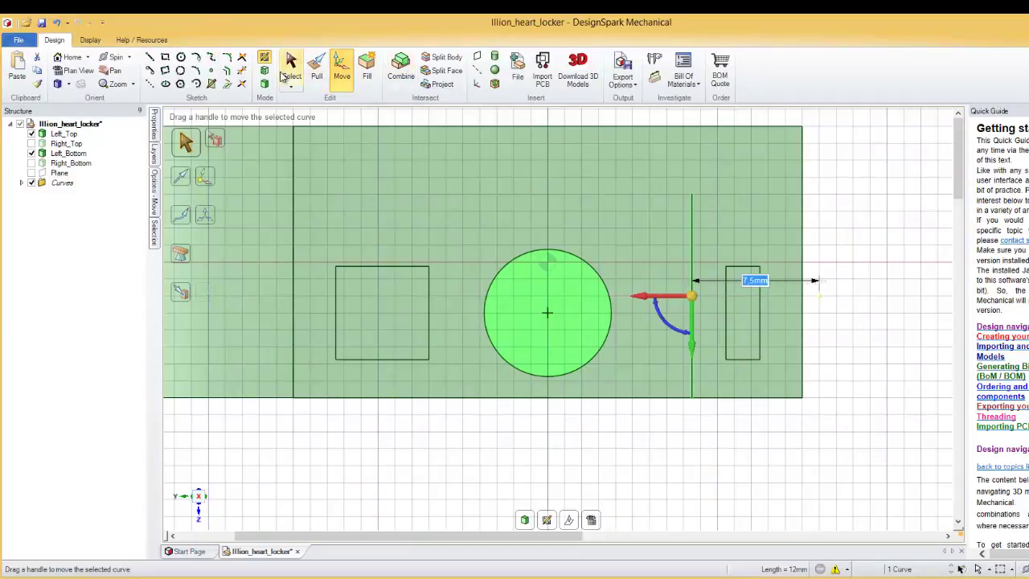
Sketch an 8 mm vertical line just outside the slot end of the face, starting level with its lower edge
left_click(149, 57)
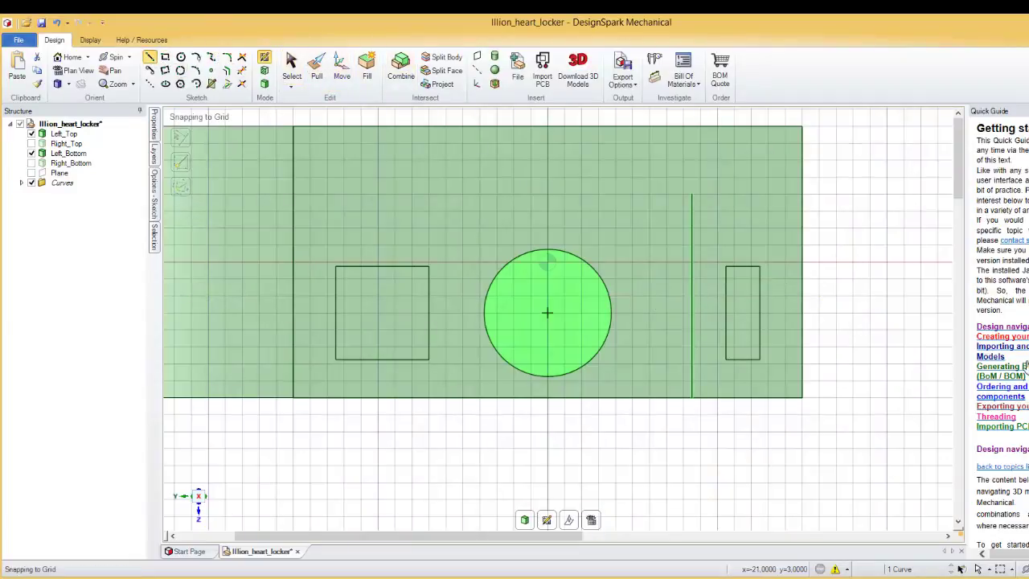
left_click(818, 398)
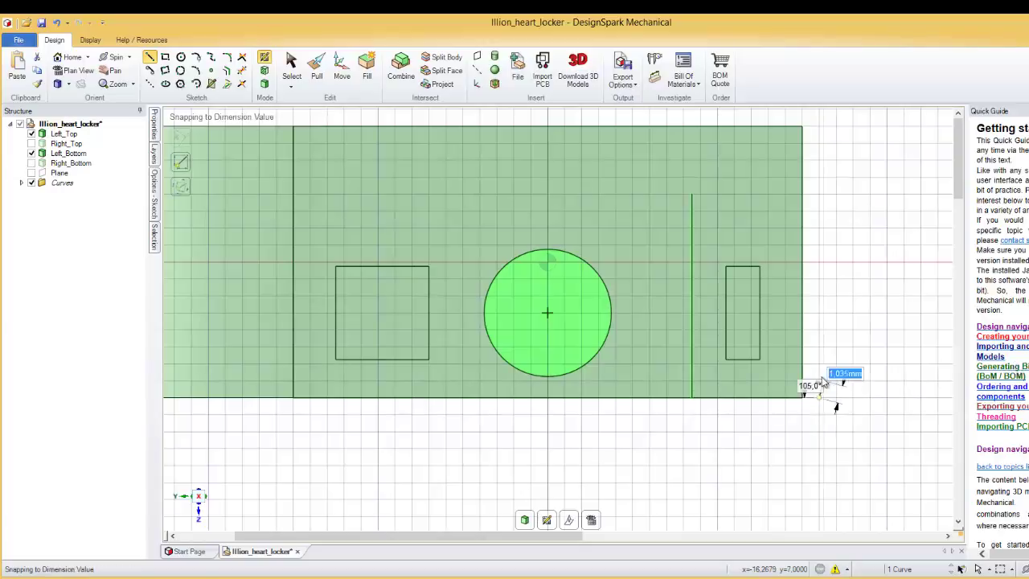
left_click(818, 262)
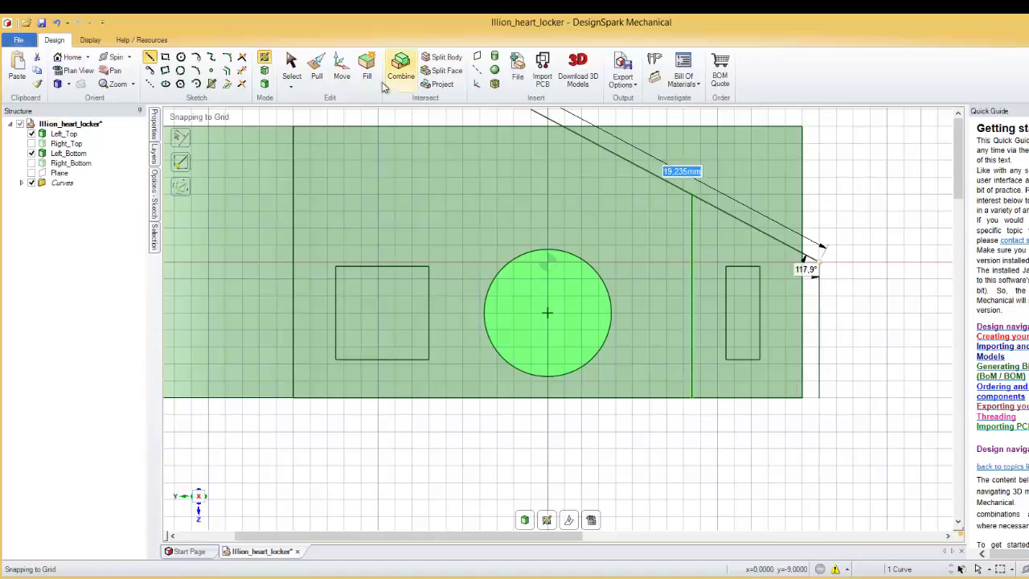
Move the 8 mm line 10 mm horizontally onto the face, between the 12 mm line and the circular hole
left_click(341, 68)
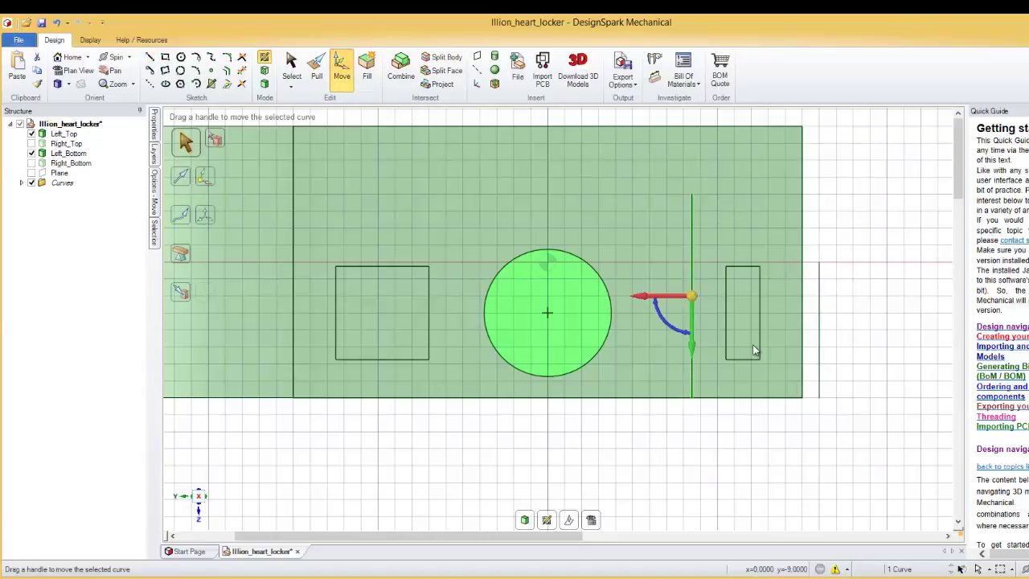
left_click(817, 341)
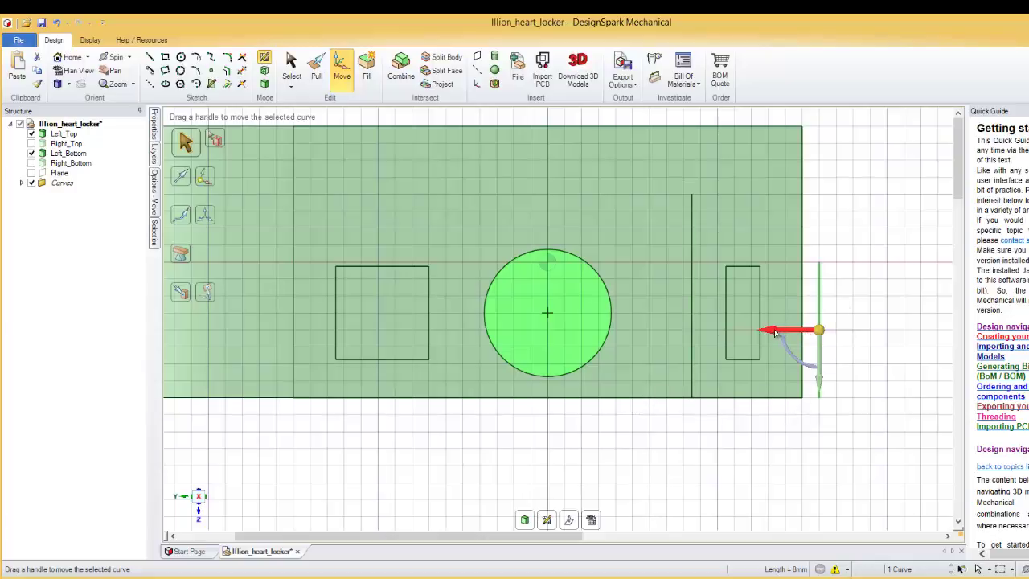
left_click_drag(778, 332, 593, 339)
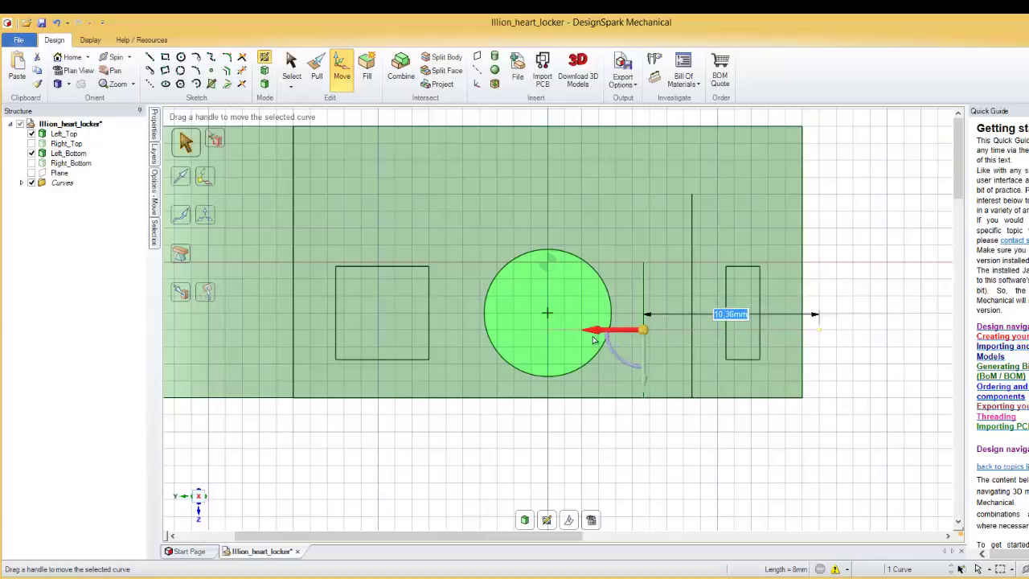
type("1")
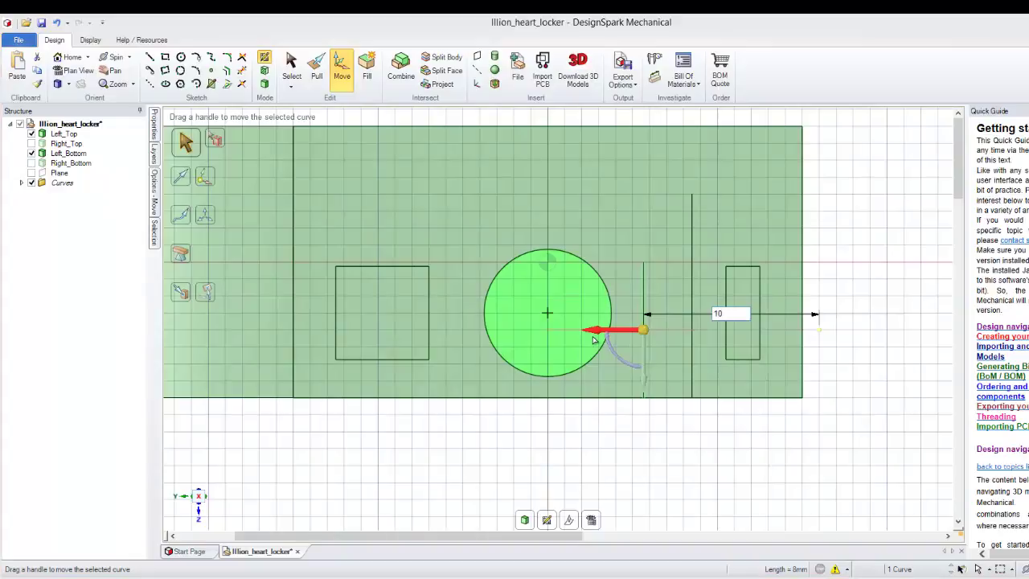
type("0")
key("Return")
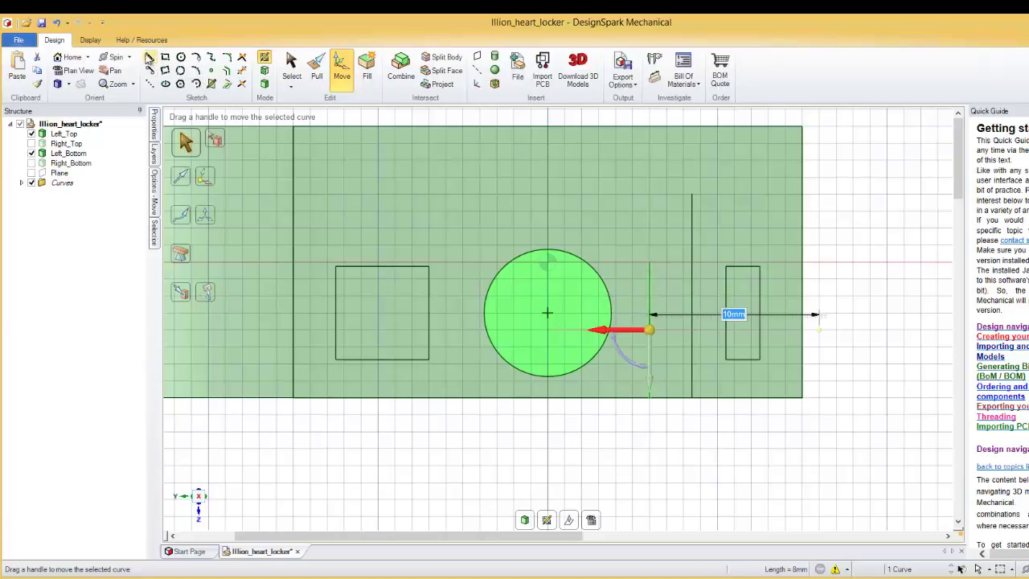
Sketch a 1.75 mm horizontal line from the upper endpoint of the 8 mm line toward the circular hole
left_click(150, 58)
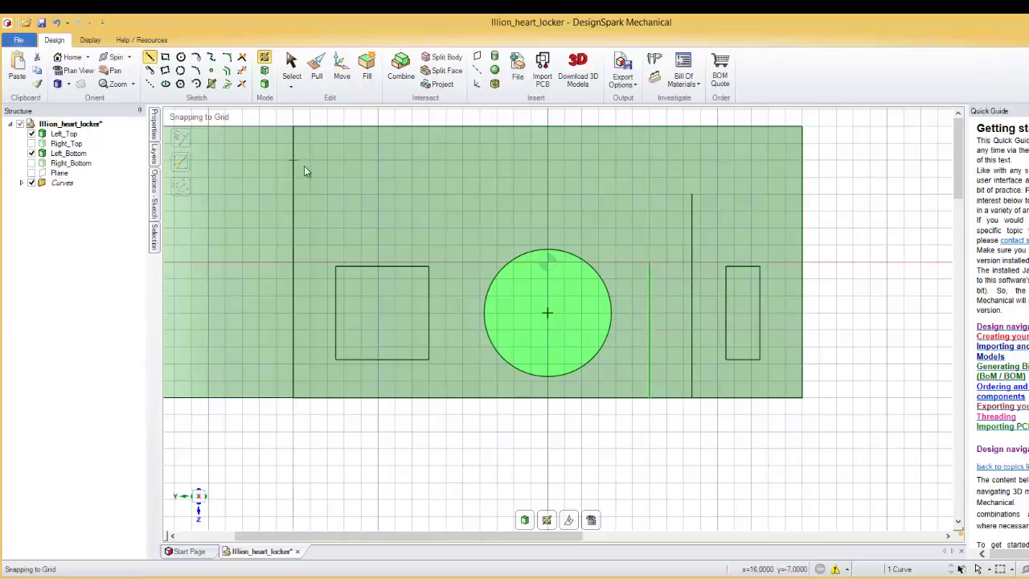
left_click(647, 262)
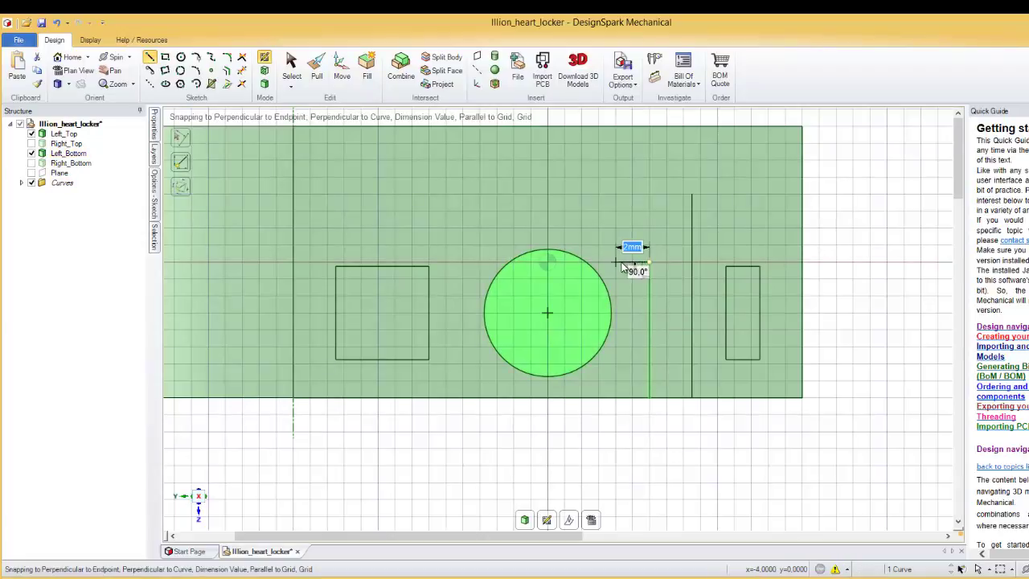
type("1.75")
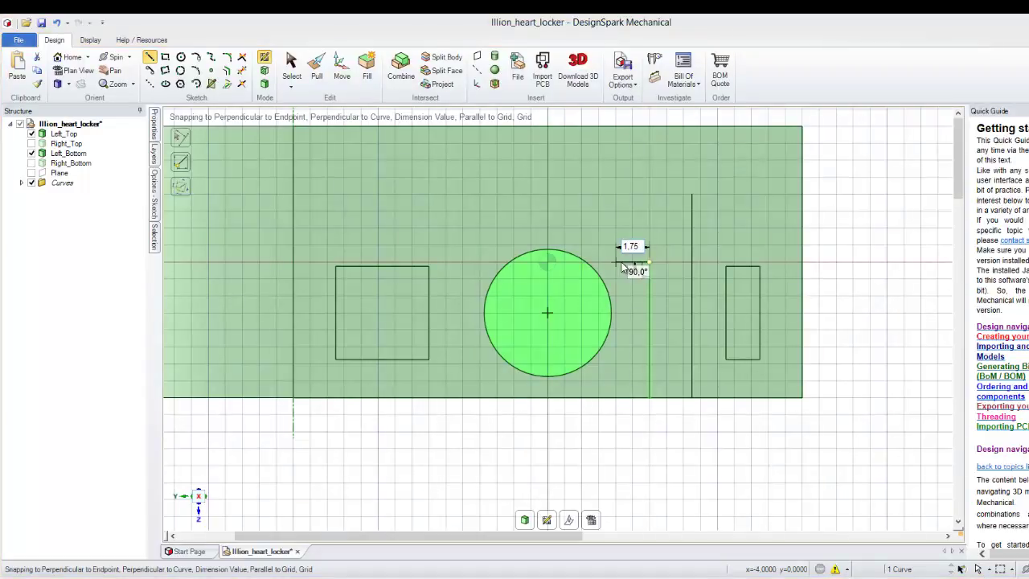
key("Return")
left_click(620, 263)
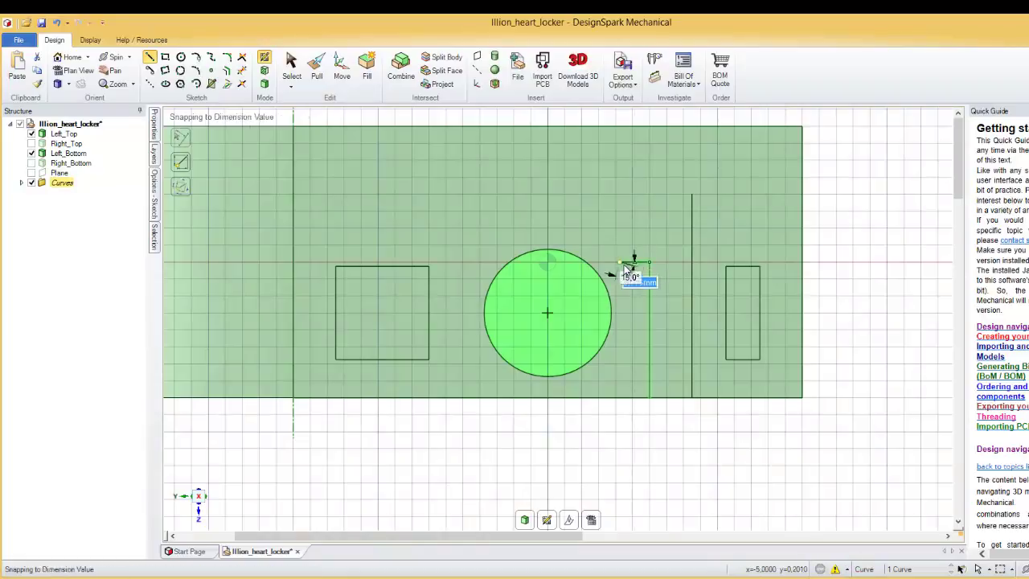
Close the profile with a 4 mm vertical line and a 4.25 mm horizontal line ending at the 12 mm line's upper endpoint
left_click(620, 194)
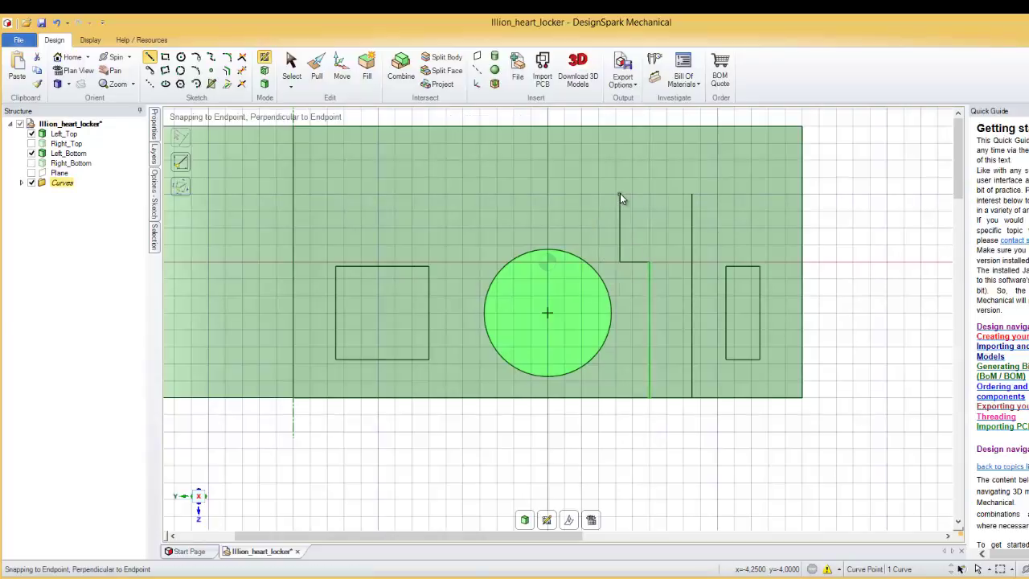
left_click(692, 195)
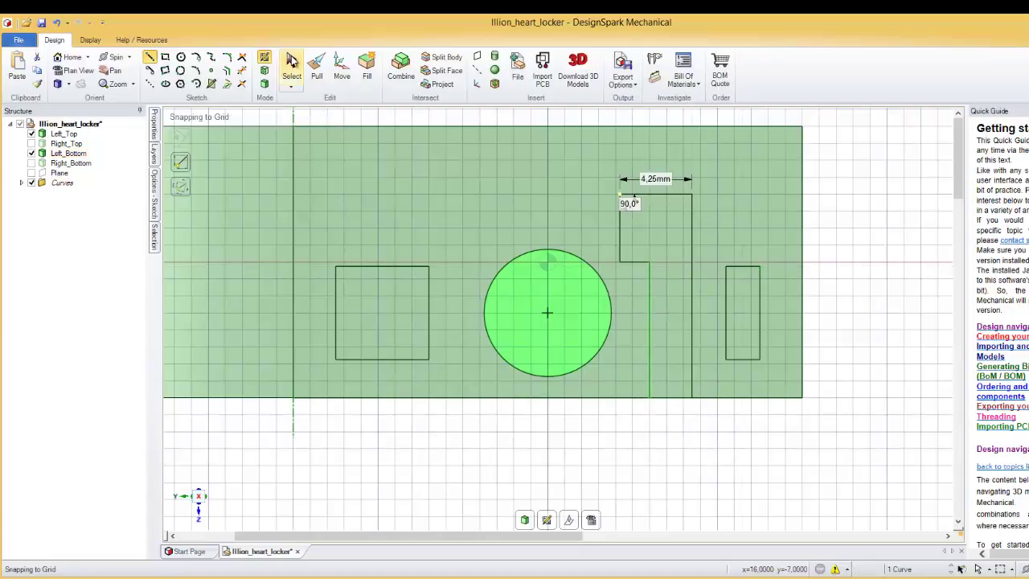
Revolve the closed L-shaped profile face on Left_Bottom about its long straight edge beside the slot using Pull
left_click(72, 57)
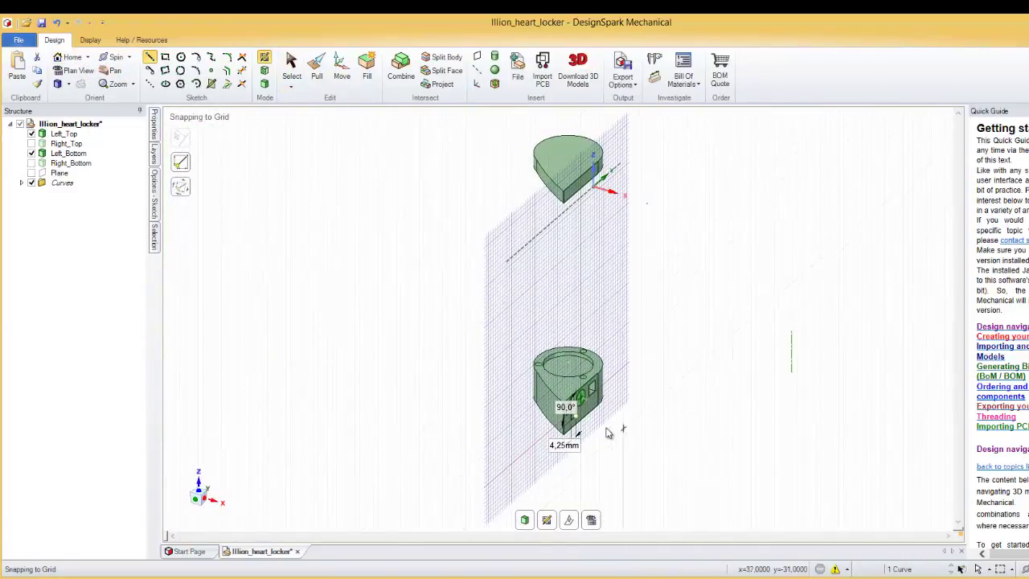
middle_click_drag(618, 441, 646, 443)
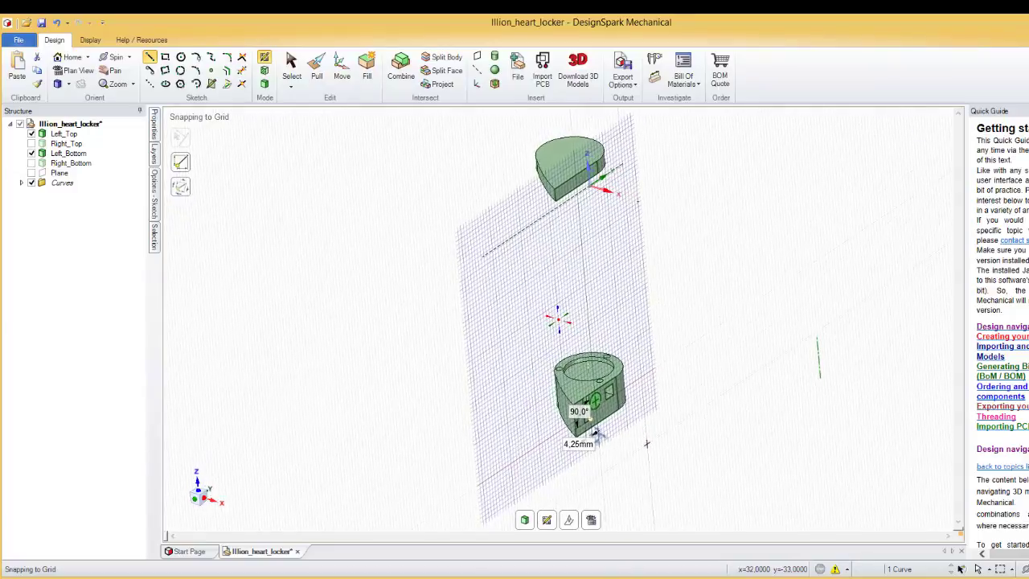
left_click(316, 69)
scroll(587, 414, "up", 5)
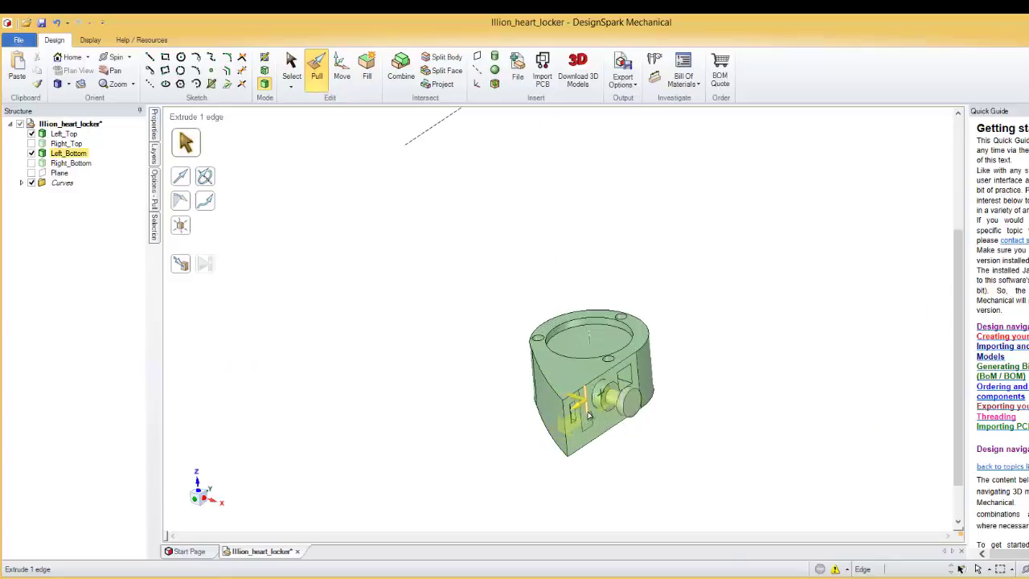
scroll(588, 414, "up", 5)
left_click(585, 412)
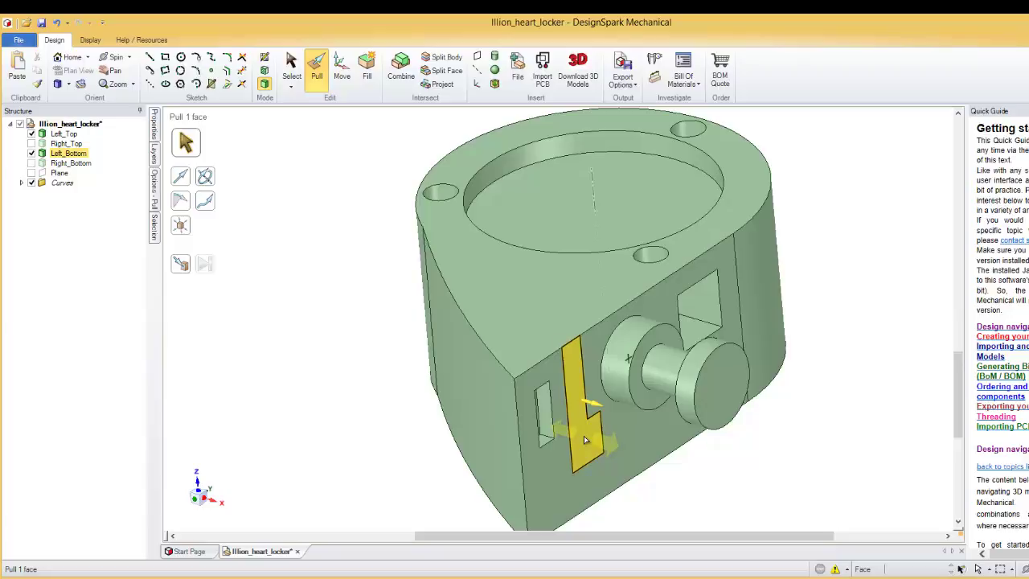
left_click(583, 435)
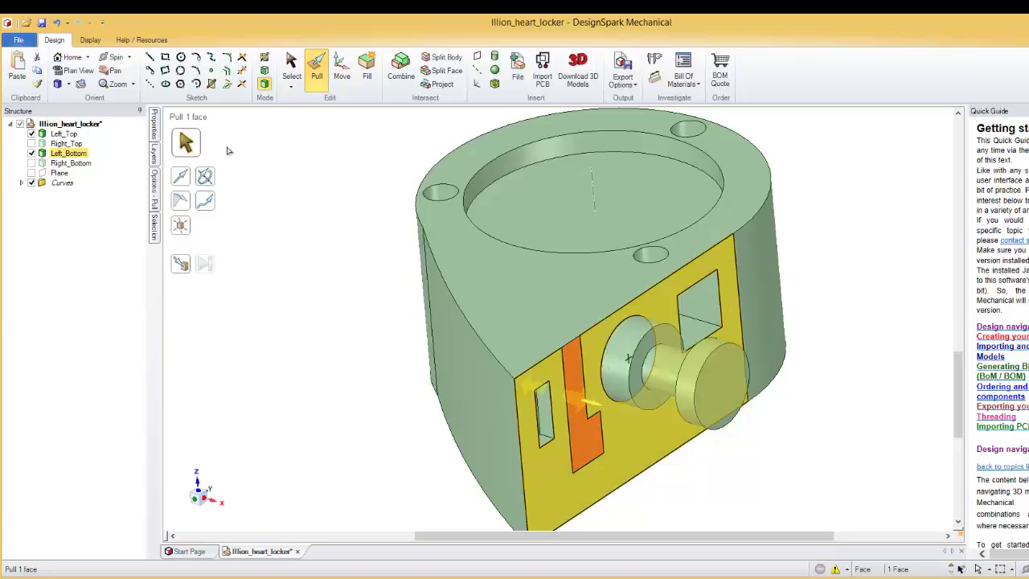
left_click(206, 178)
left_click(207, 178)
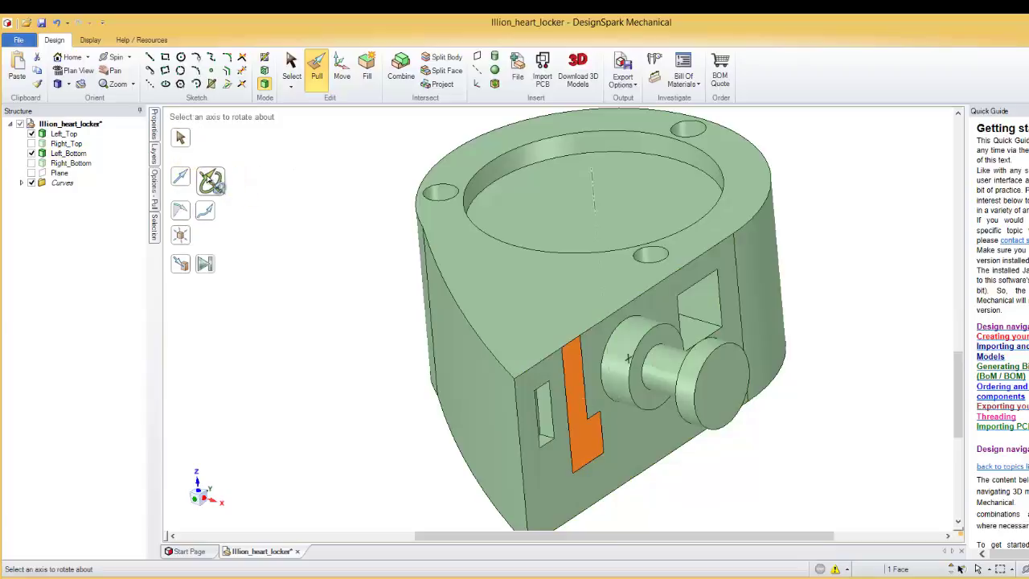
left_click(568, 411)
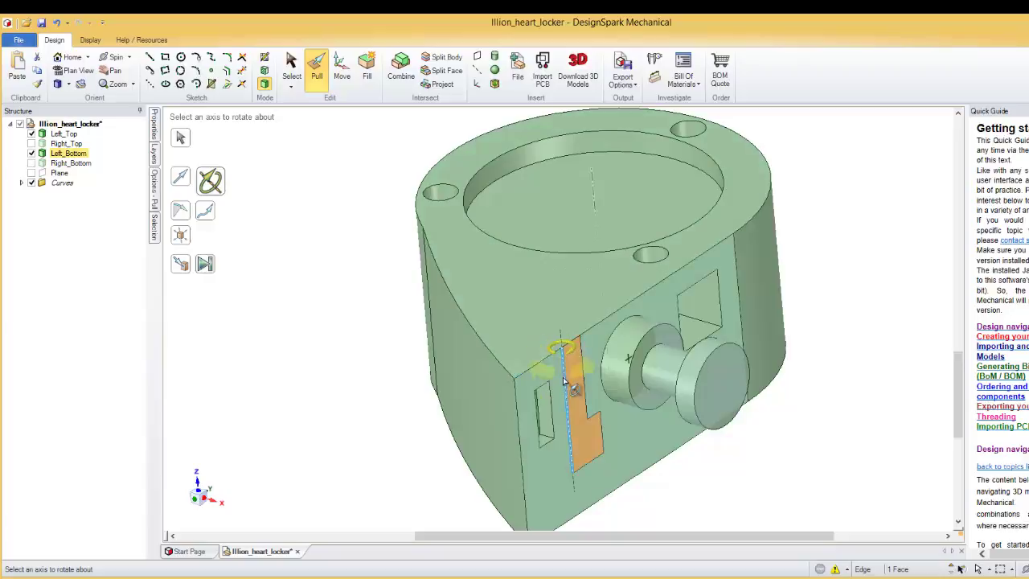
left_click(569, 433)
mouse_move(574, 426)
left_mouse_down()
mouse_move(576, 404)
mouse_move(568, 410)
left_mouse_up()
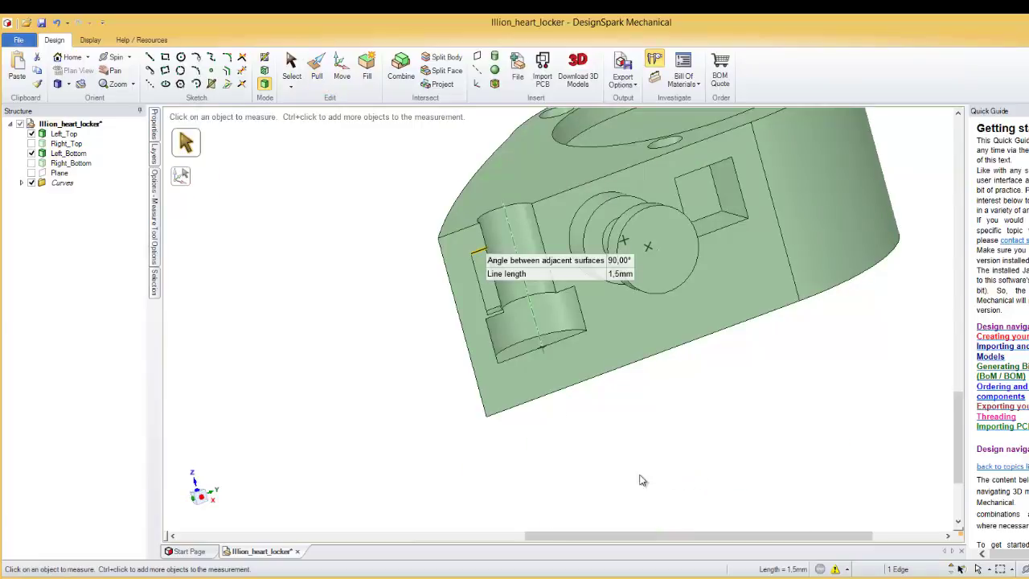
Examine the revolved stepped pin beside the slot on Left_Bottom with the Measure tool
left_click(499, 257)
middle_click_drag(498, 257, 543, 304)
scroll(543, 303, "down", 2)
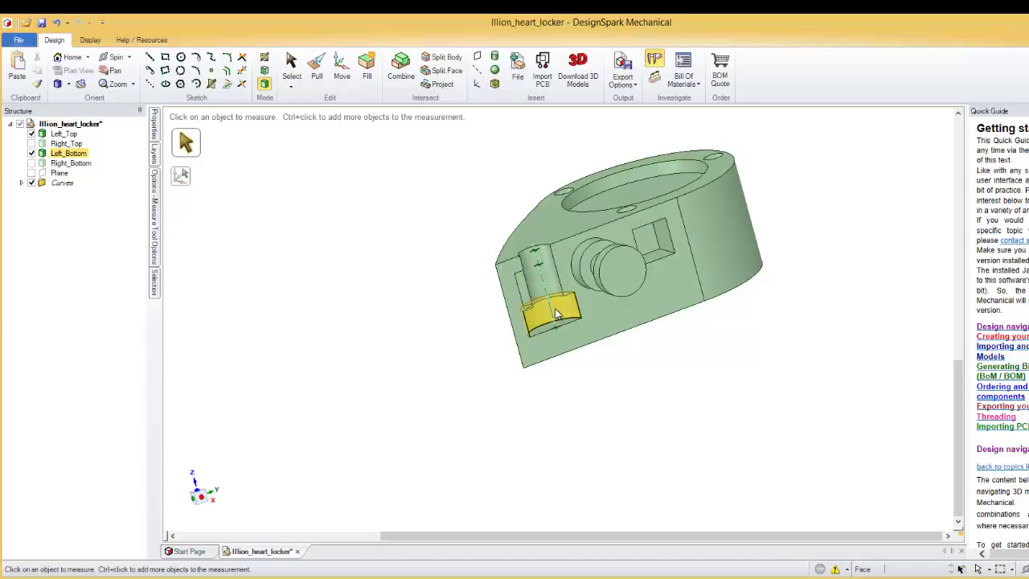
left_click(552, 314)
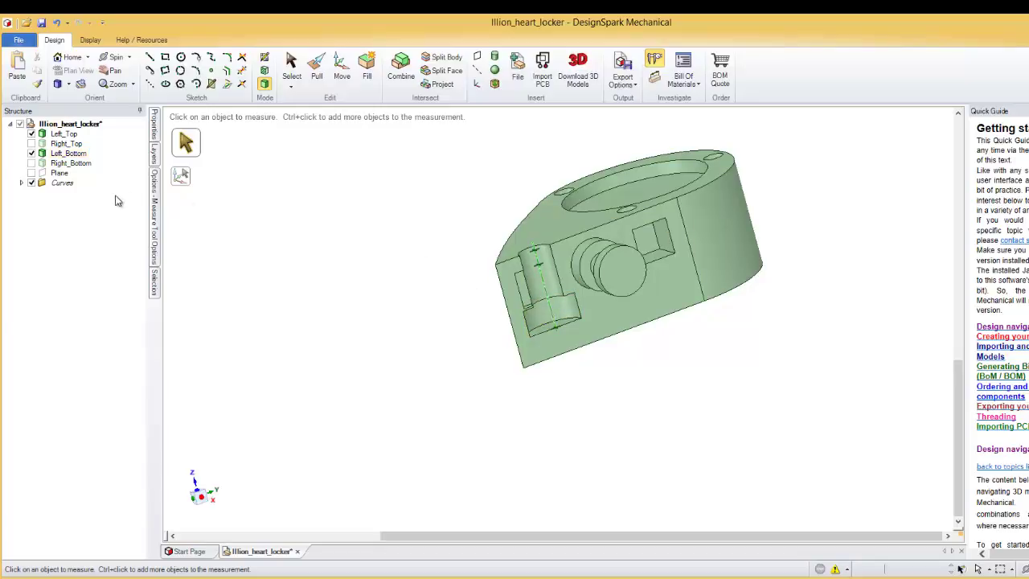
Hide Left_Bottom, show Right_Bottom, and orient its flat face in plan view with its long edges horizontal
left_click(32, 153)
left_click(32, 163)
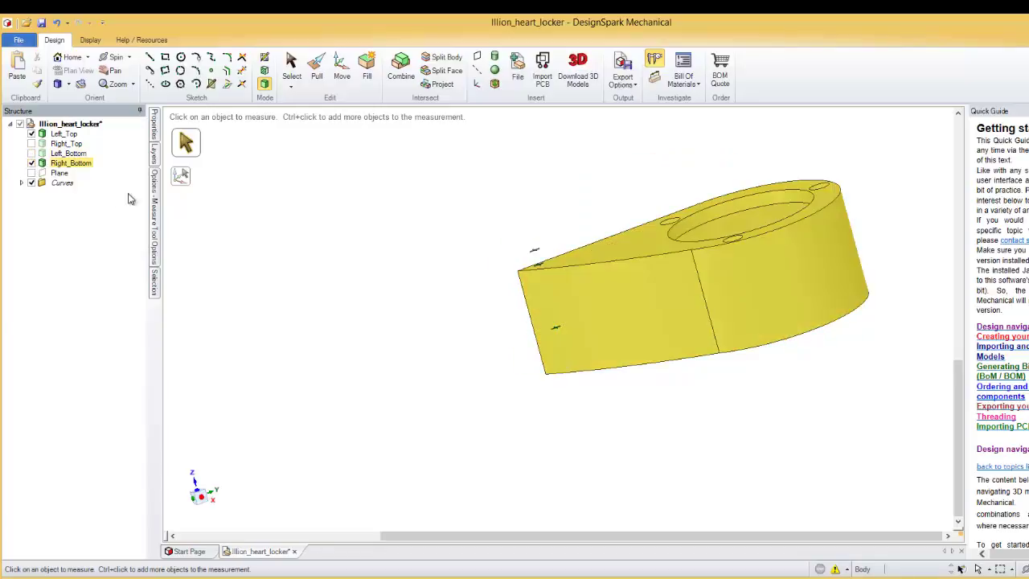
middle_click_drag(391, 367, 398, 324)
left_click(398, 324)
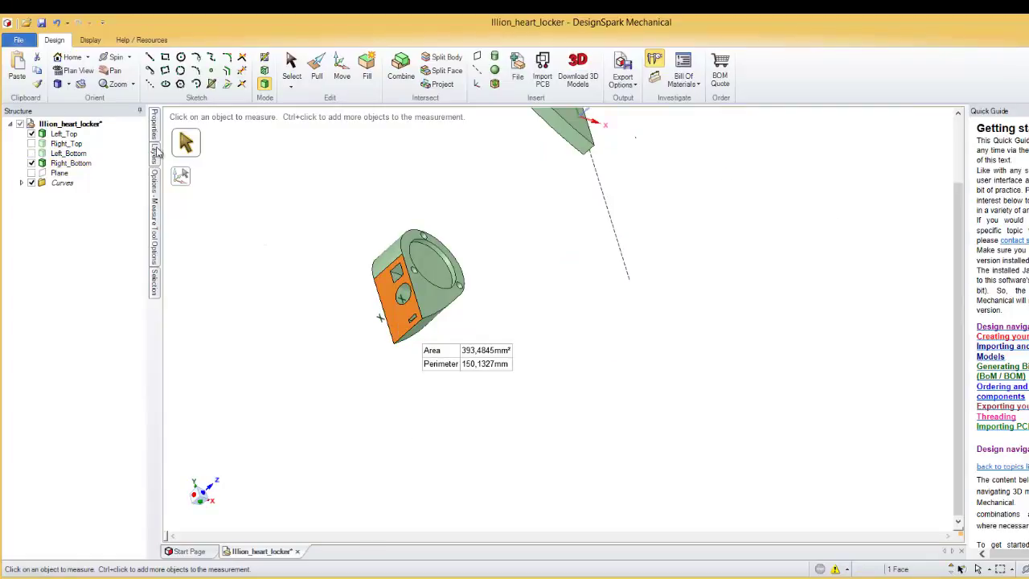
left_click(76, 71)
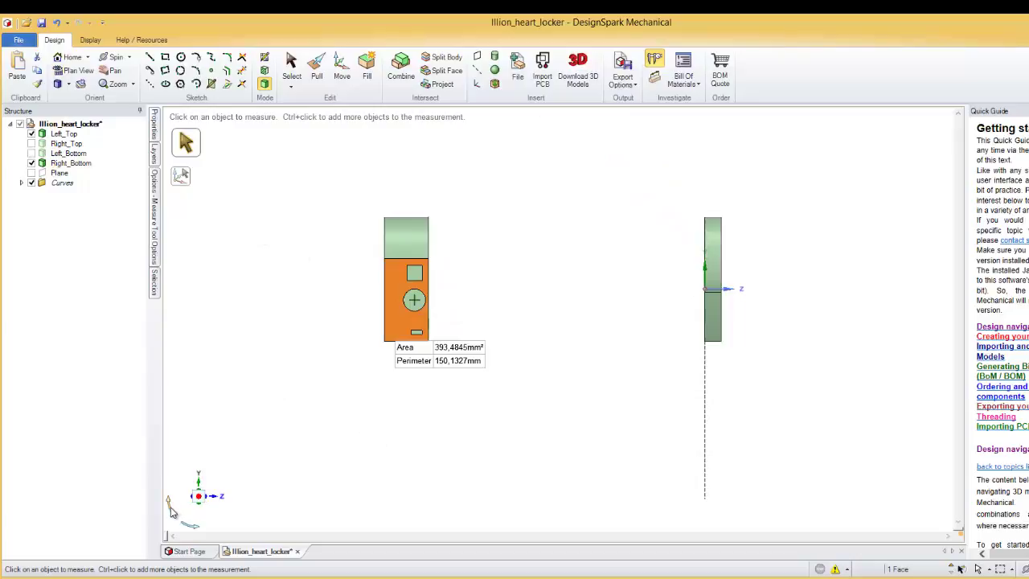
left_click(171, 512)
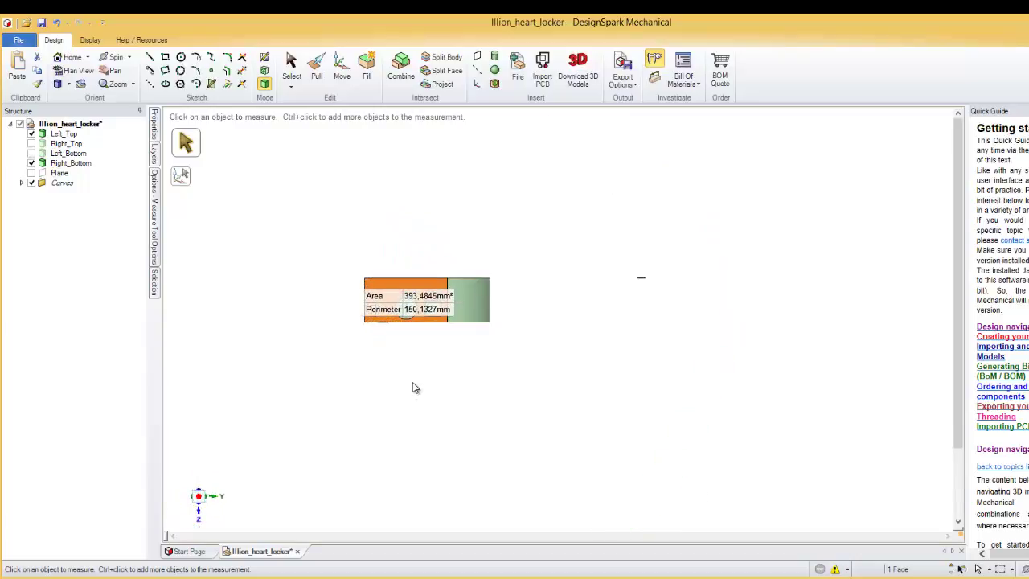
scroll(411, 392, "up", 4)
middle_click_drag(426, 362, 586, 500, "shift")
scroll(585, 496, "up", 1)
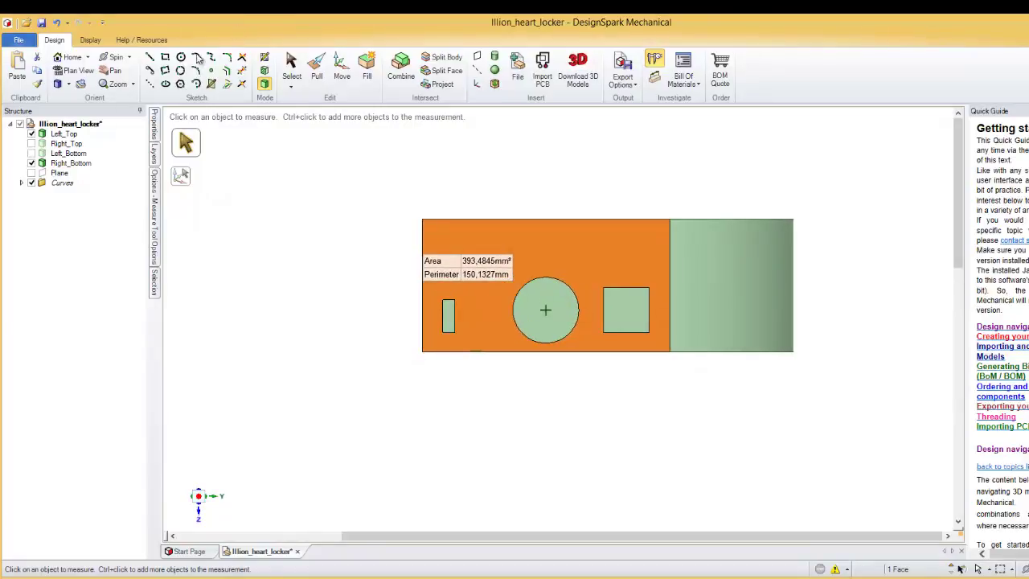
Sketch a 12 mm vertical line just outside the slot end of Right_Bottom's flat face, starting level with its lower edge
left_click(150, 57)
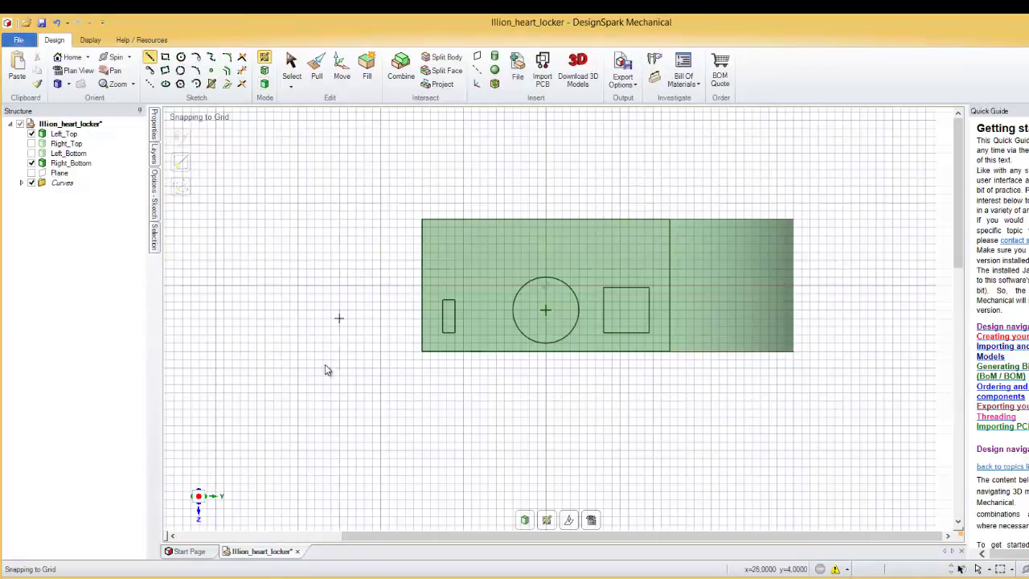
left_click(414, 354)
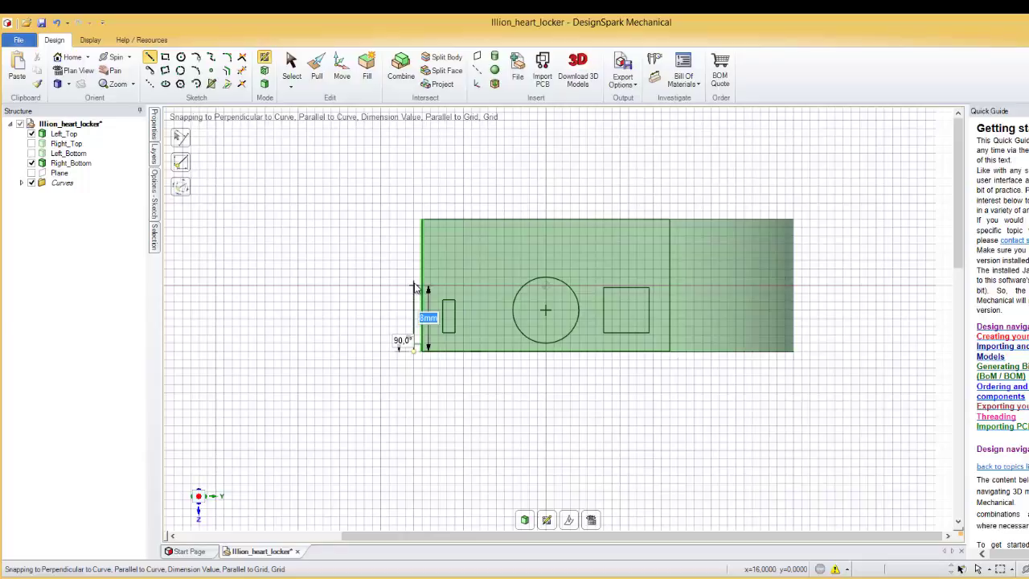
type("12")
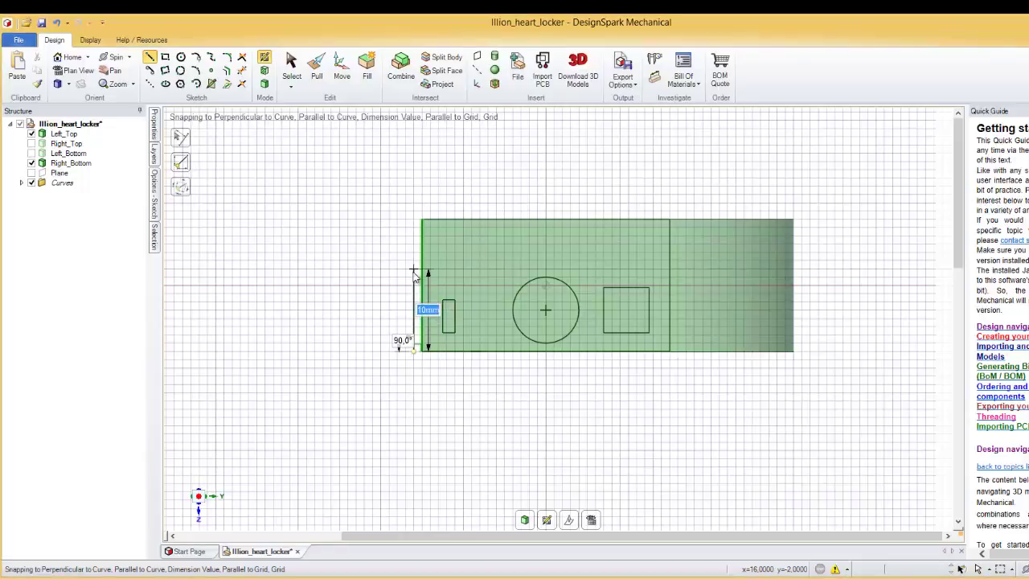
key("Return")
Move the 12 mm line 7.5 mm horizontally onto Right_Bottom's flat face, between the slot and the circular hole
left_click(341, 68)
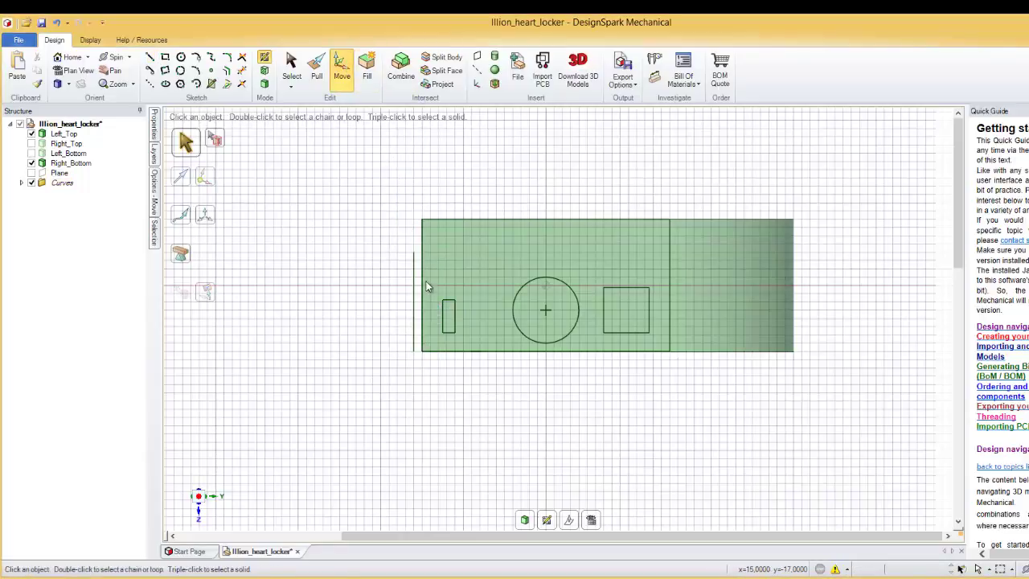
left_click(415, 307)
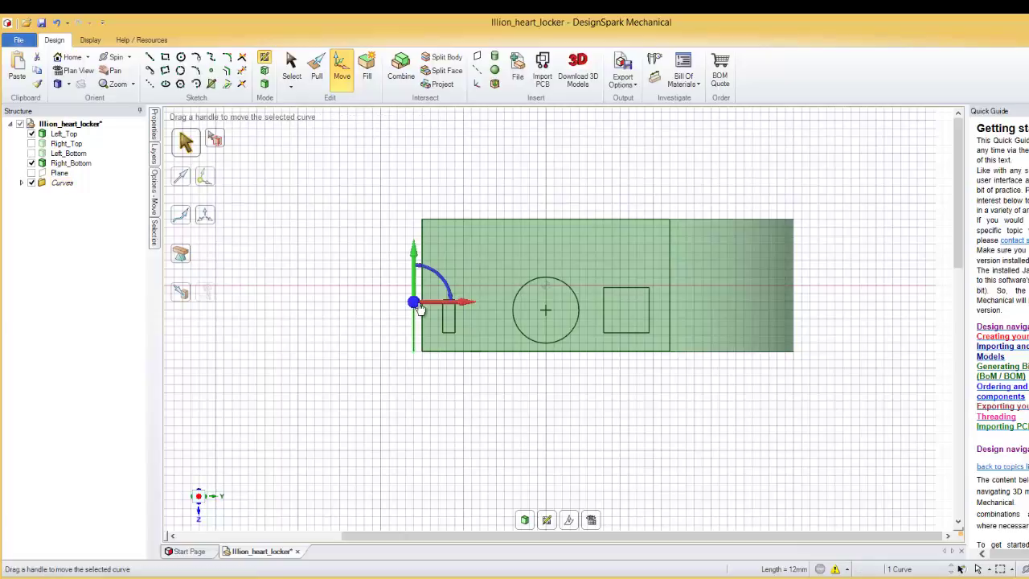
left_click_drag(464, 306, 482, 307)
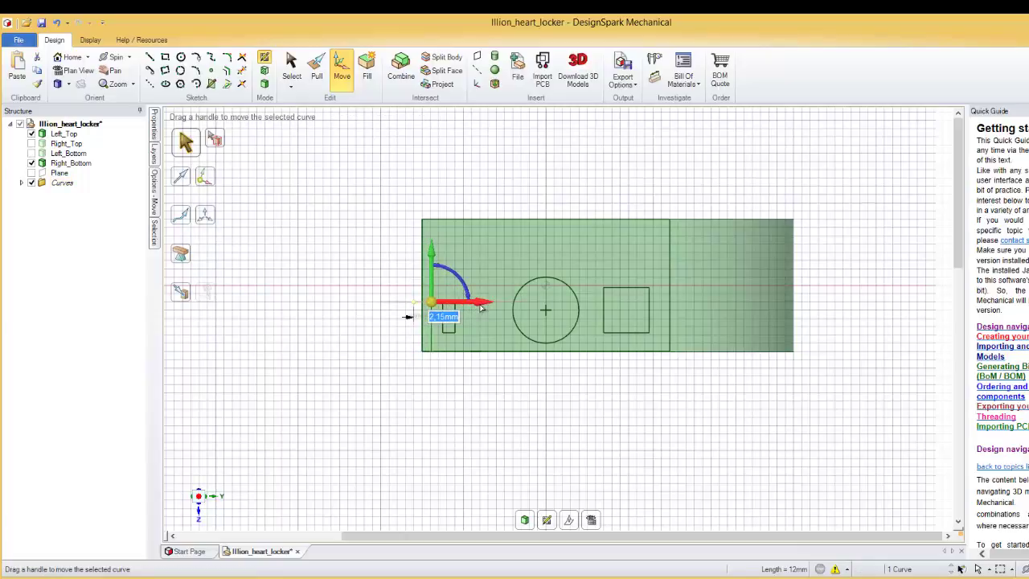
type("7")
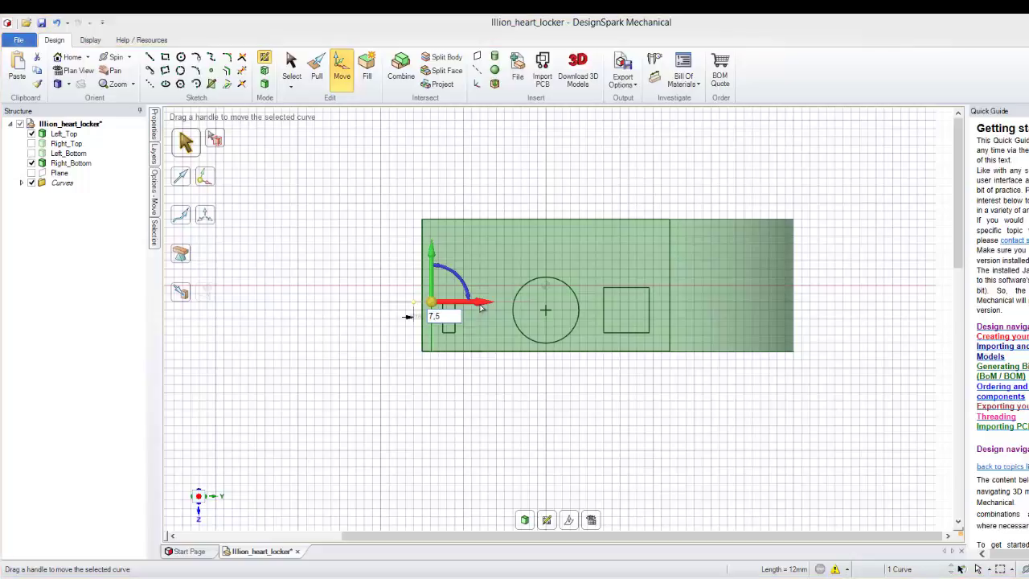
type(",5")
key("Return")
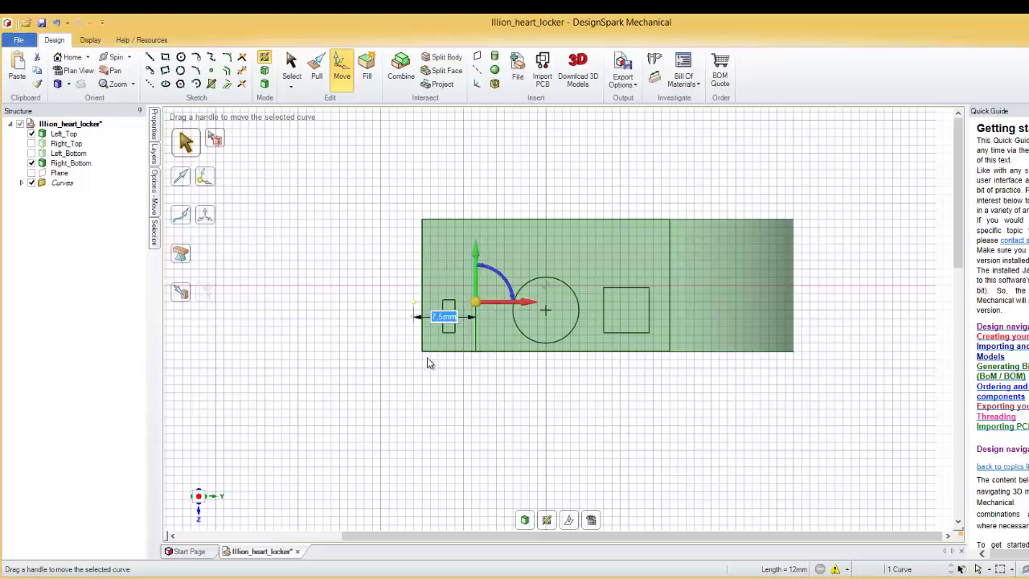
Sketch an 8 mm vertical line just outside the slot end of Right_Bottom's face, starting level with its lower edge
left_click(151, 58)
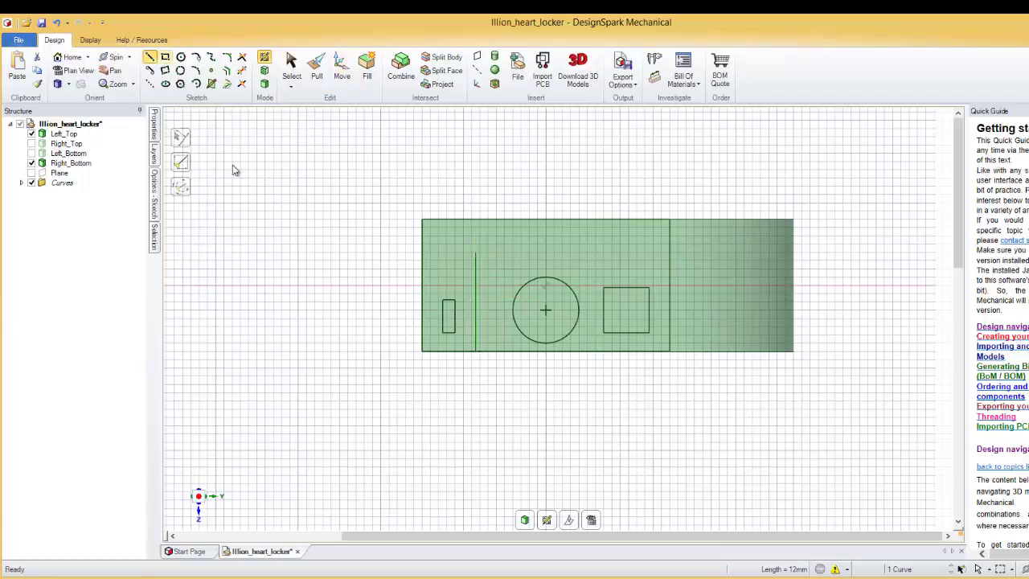
left_click(416, 355)
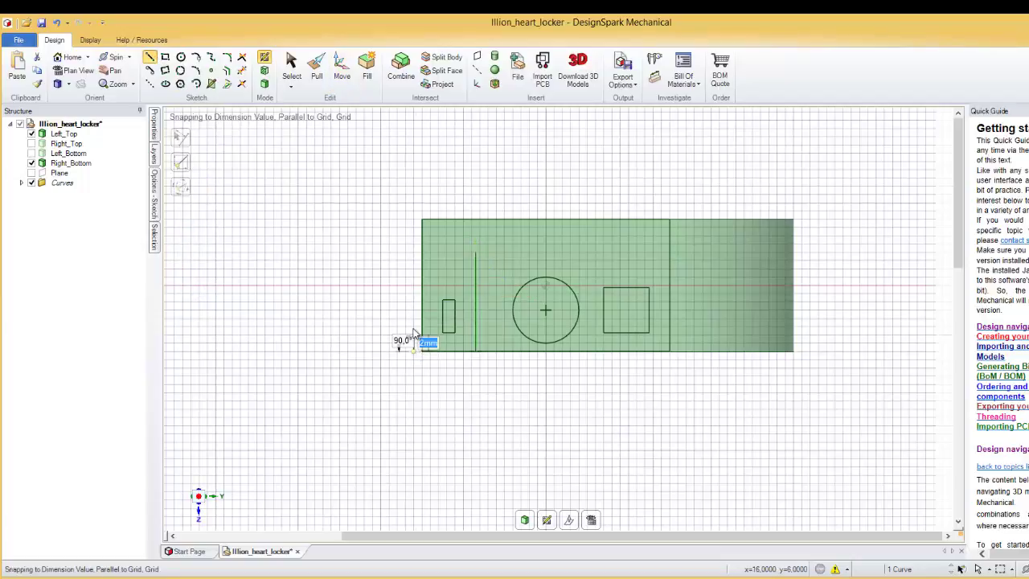
left_click(413, 286)
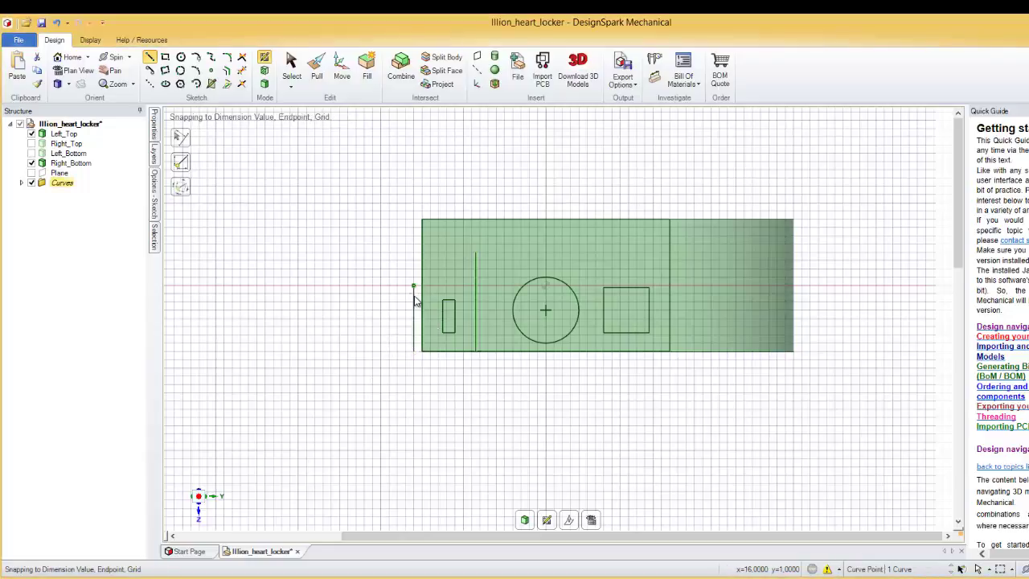
Move the 8 mm line 10 mm horizontally onto Right_Bottom's face, between the 12 mm line and the circular hole
left_click(341, 69)
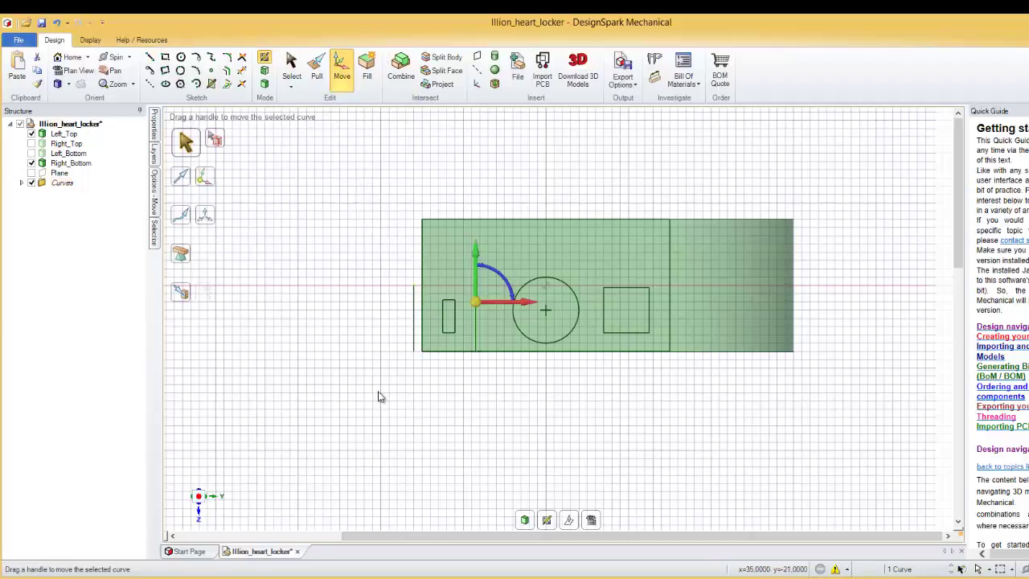
left_click(413, 322)
left_click_drag(462, 321, 529, 321)
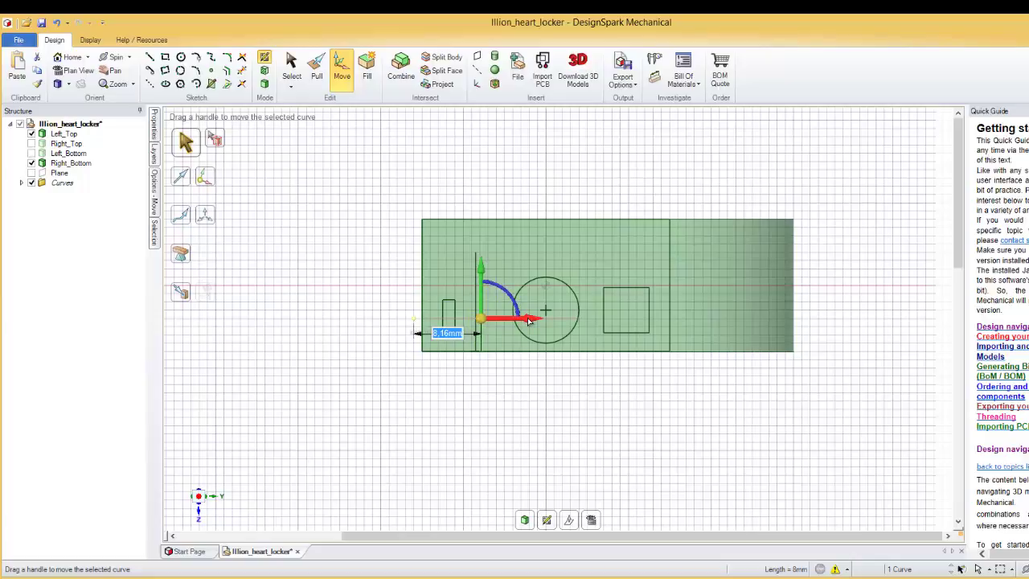
type("1")
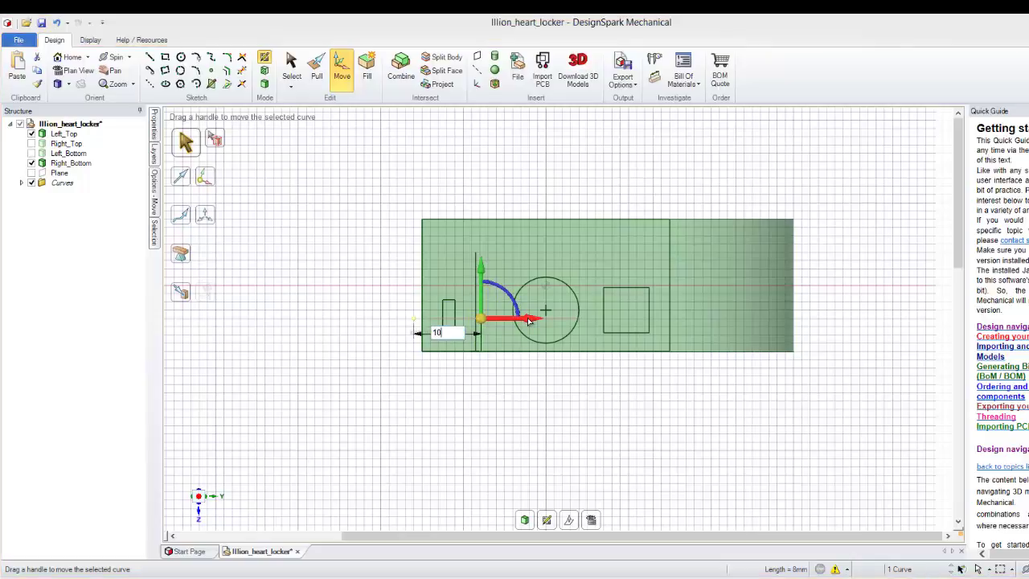
type("0")
key("Return")
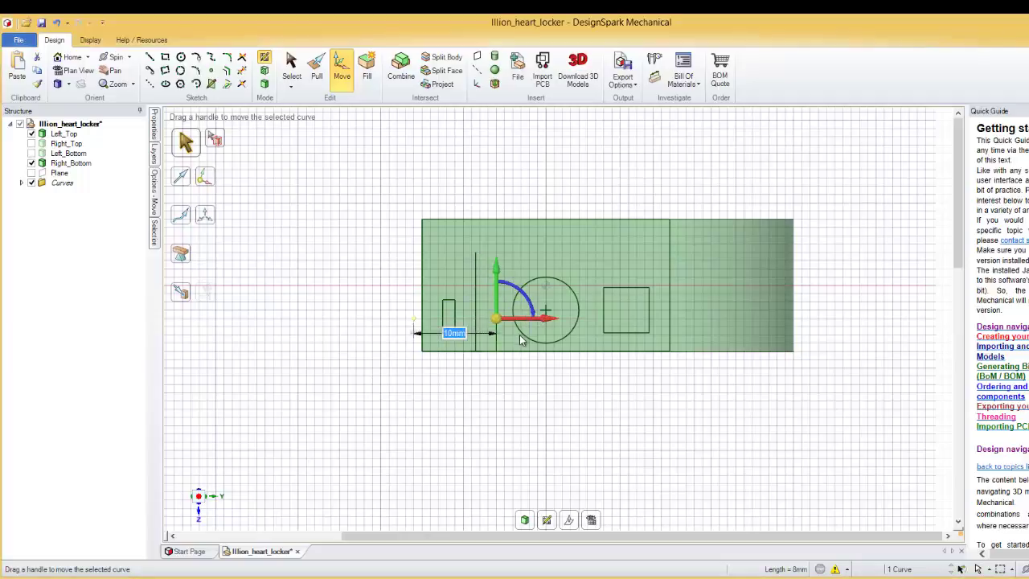
Close the L-shaped profile with a 1.75 mm horizontal line from the 8 mm line's upper end, a 4 mm vertical and a 4.25 mm horizontal line
left_click(150, 59)
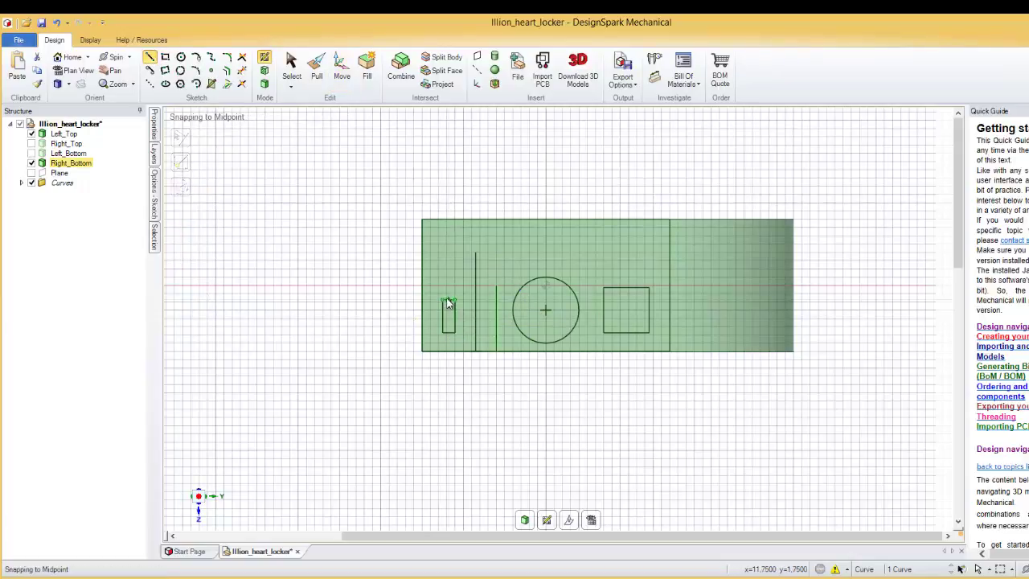
left_click(503, 287)
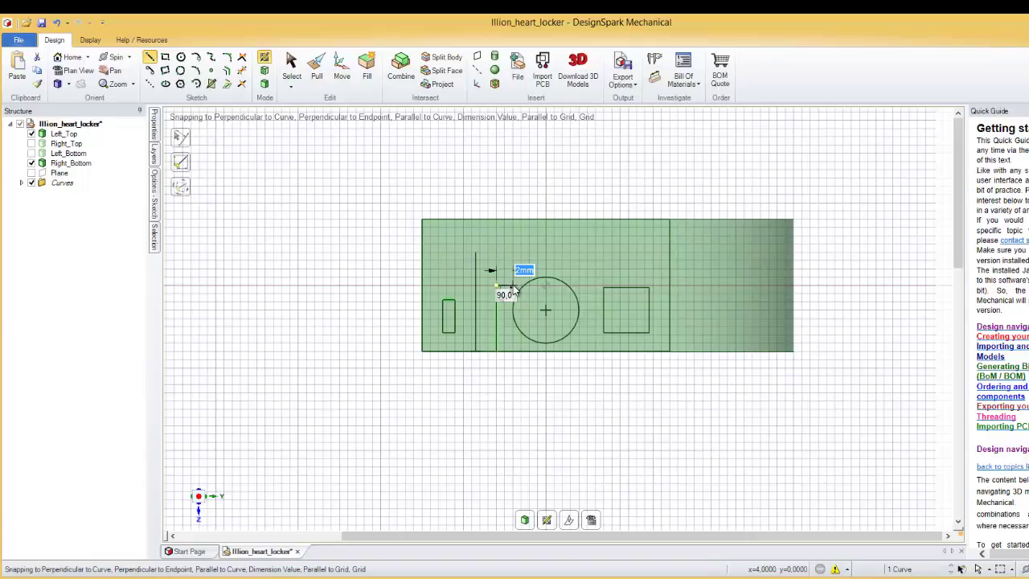
type("1.75")
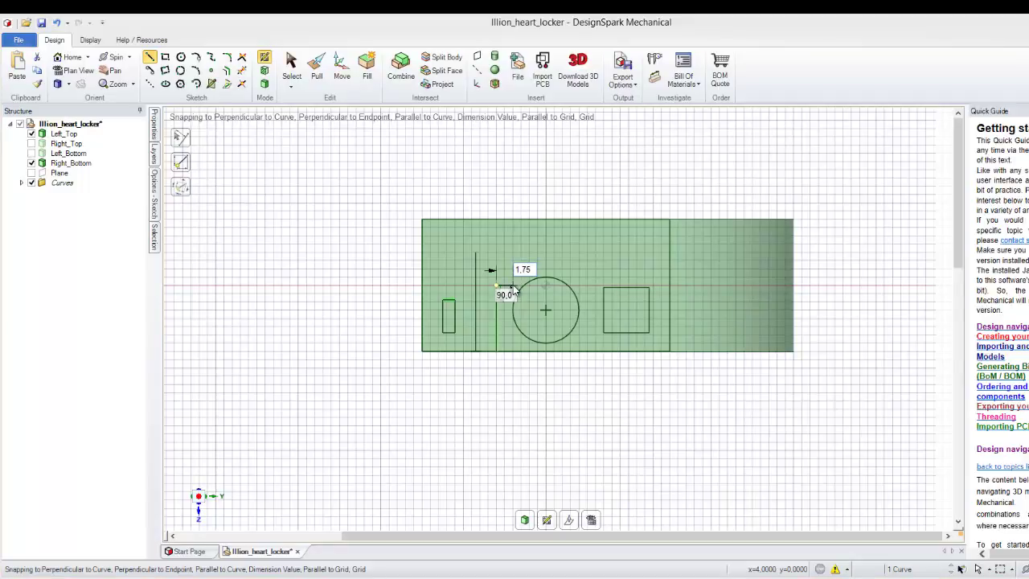
left_click(514, 288)
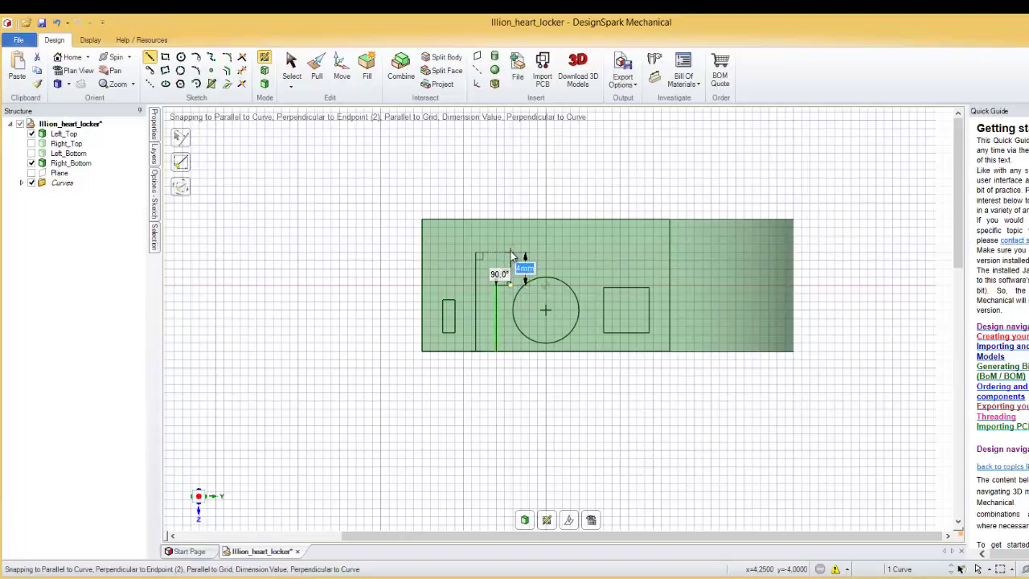
left_click(509, 252)
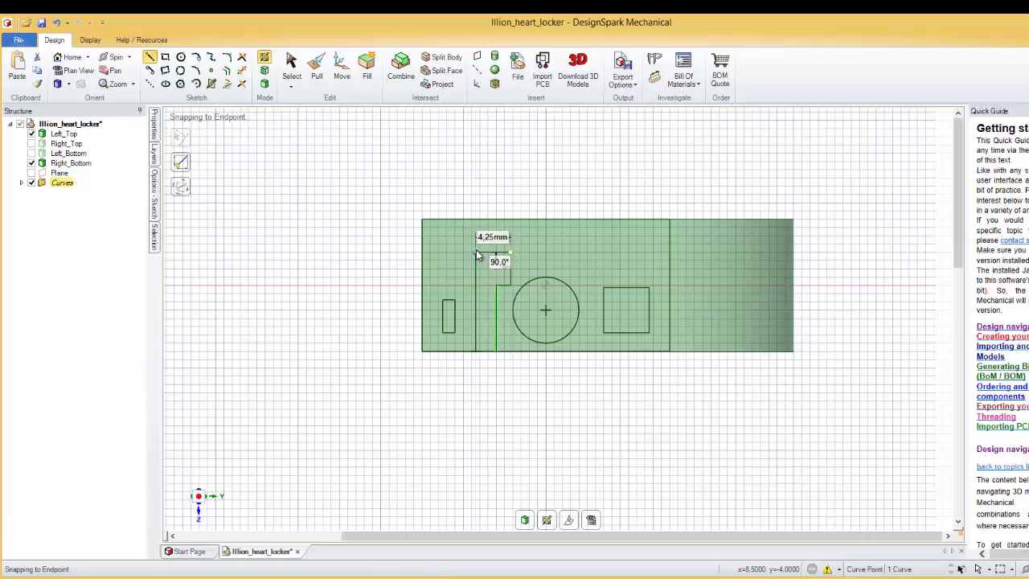
left_click(476, 253)
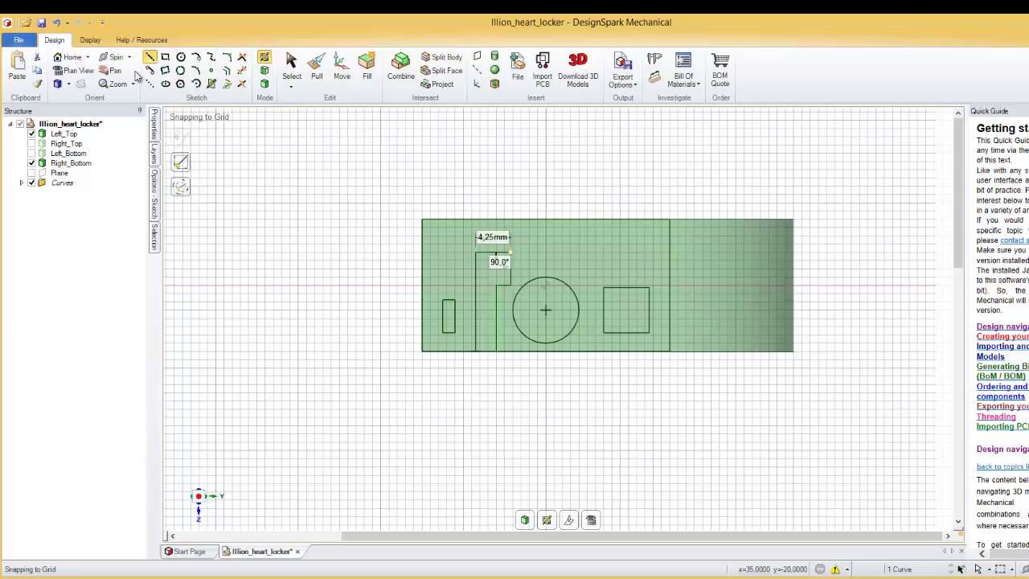
Revolve the L-shaped profile on Right_Bottom's flat face around its 12 mm edge beside the slot using Pull
left_click(71, 59)
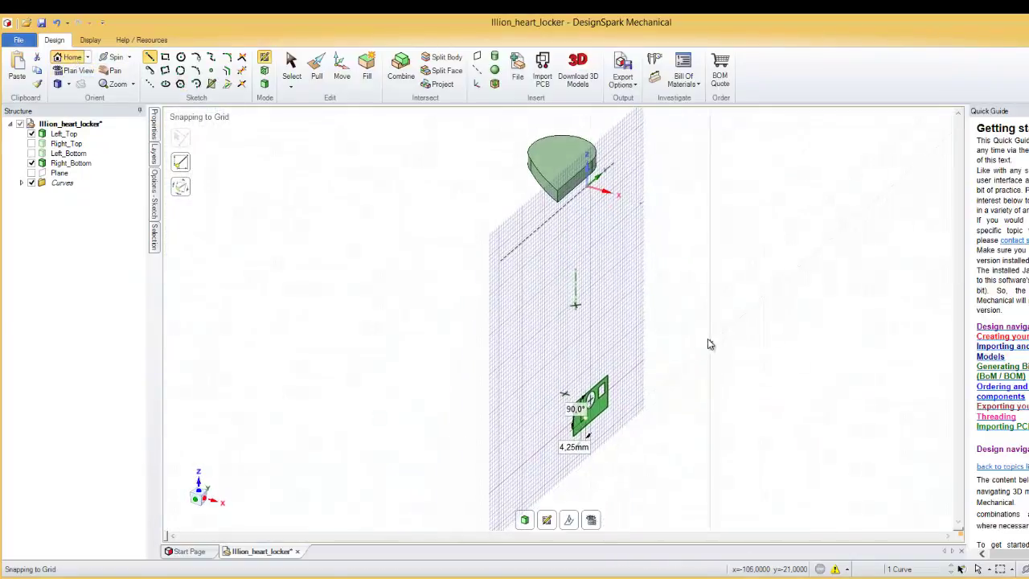
scroll(603, 387, "up", 3)
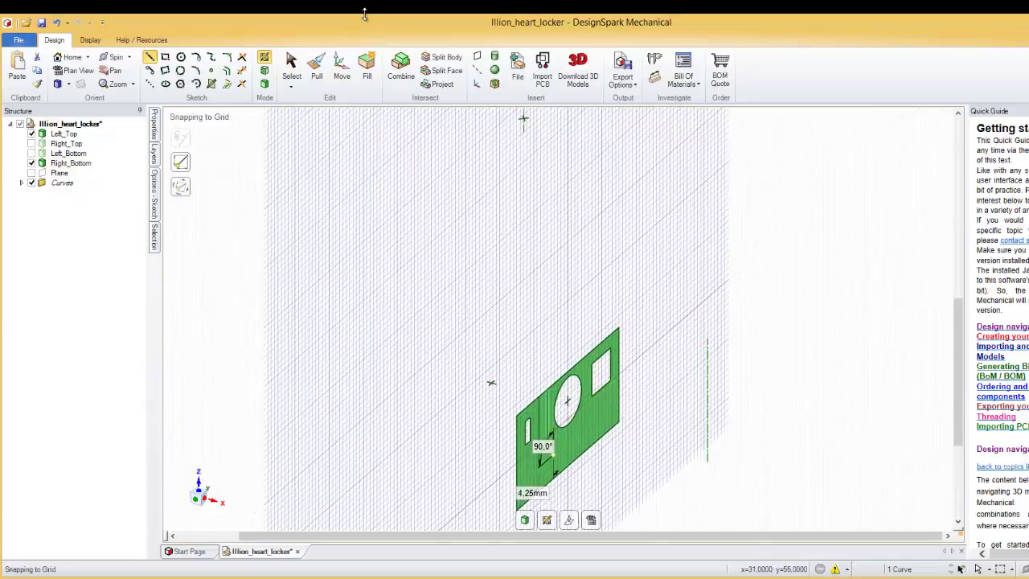
left_click(315, 66)
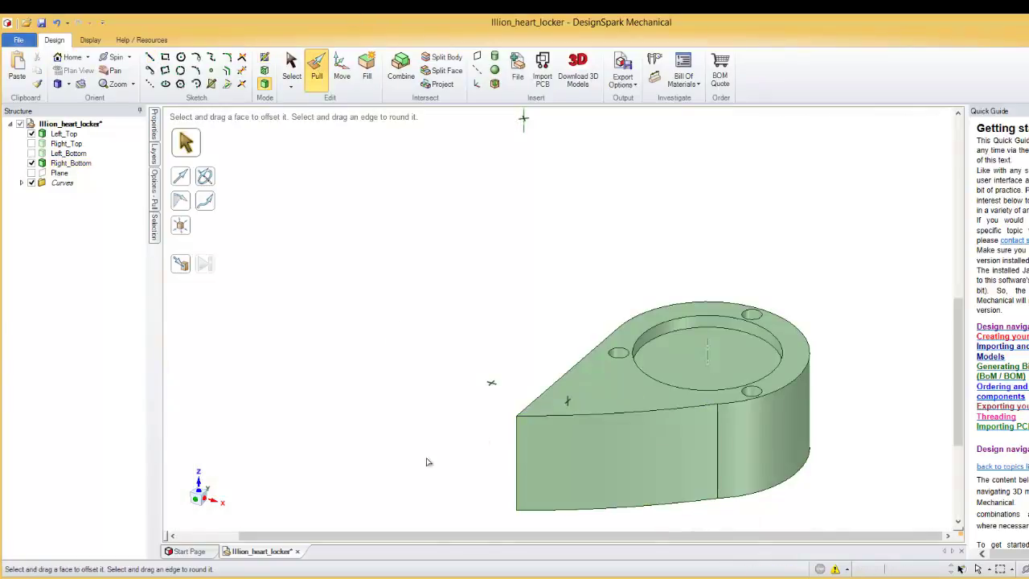
middle_click_drag(504, 331, 515, 370)
left_click(519, 373)
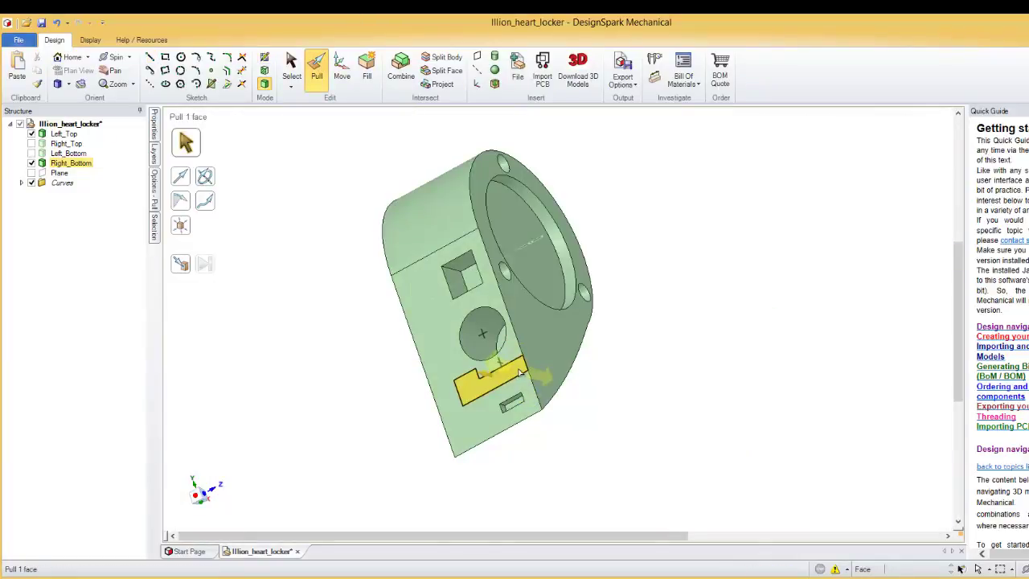
left_click(521, 372)
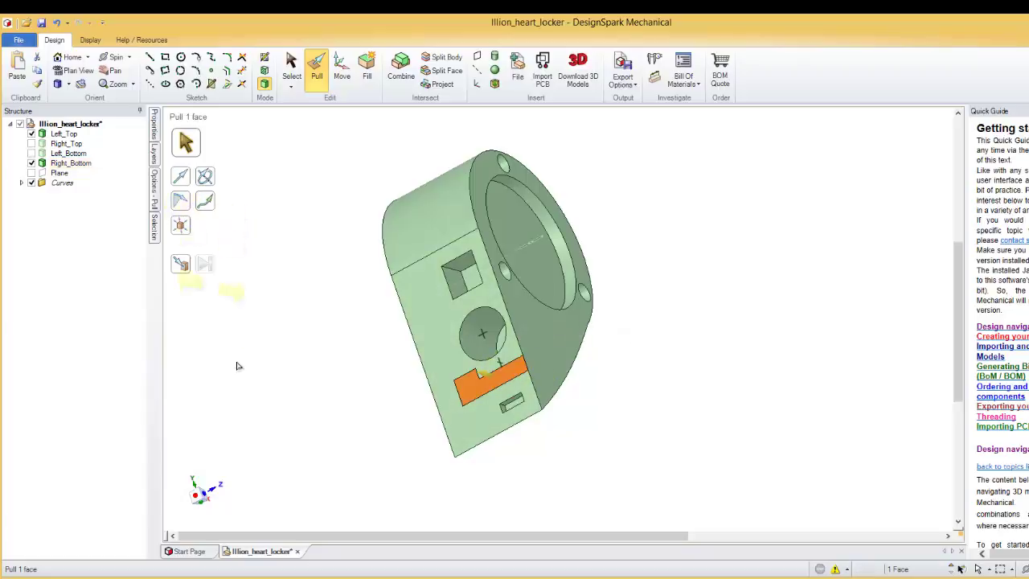
mouse_move(340, 411)
middle_mouse_down()
mouse_move(294, 393)
mouse_move(287, 420)
middle_mouse_up()
left_click(204, 176)
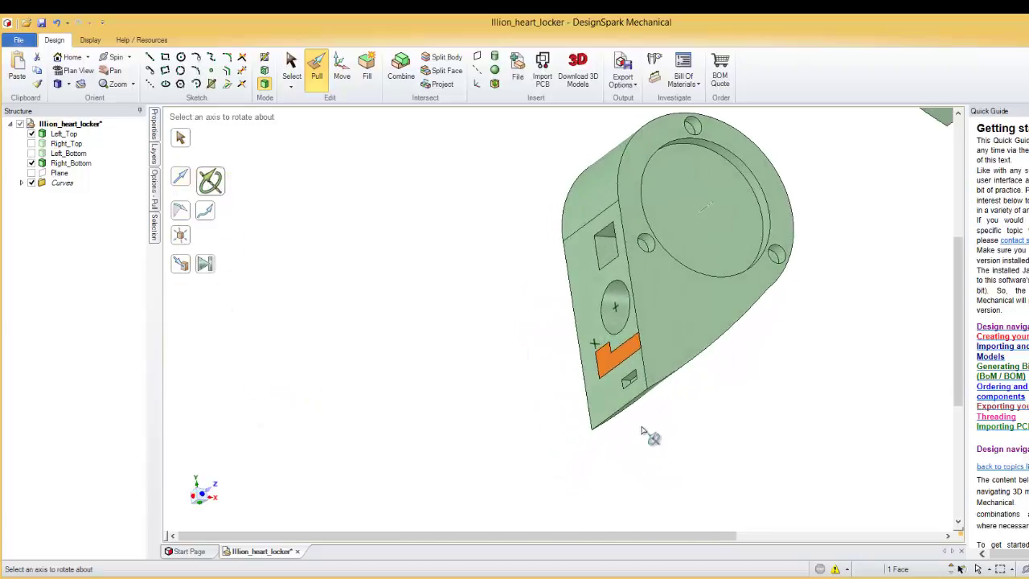
left_click(619, 369)
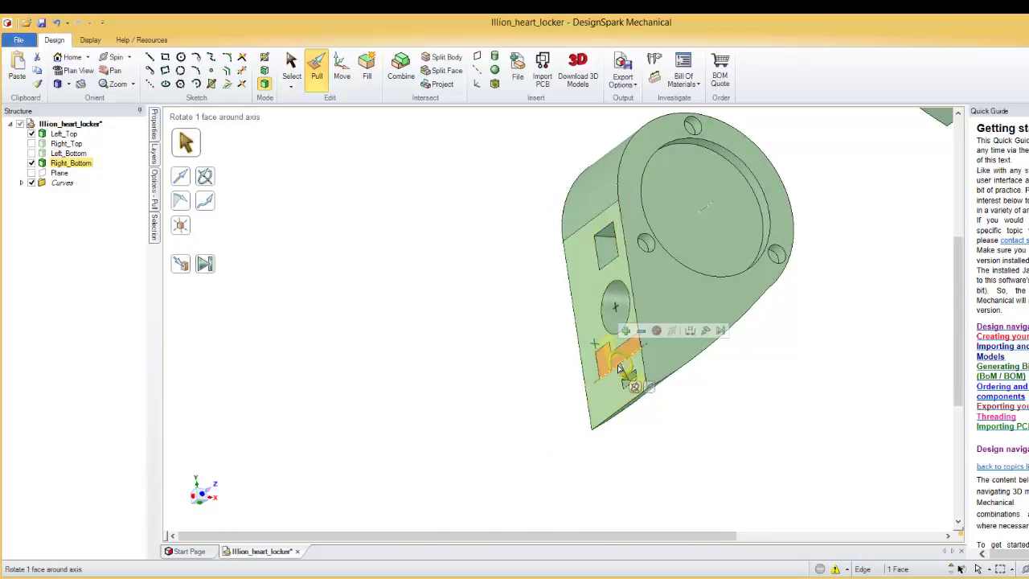
left_click_drag(619, 368, 659, 357)
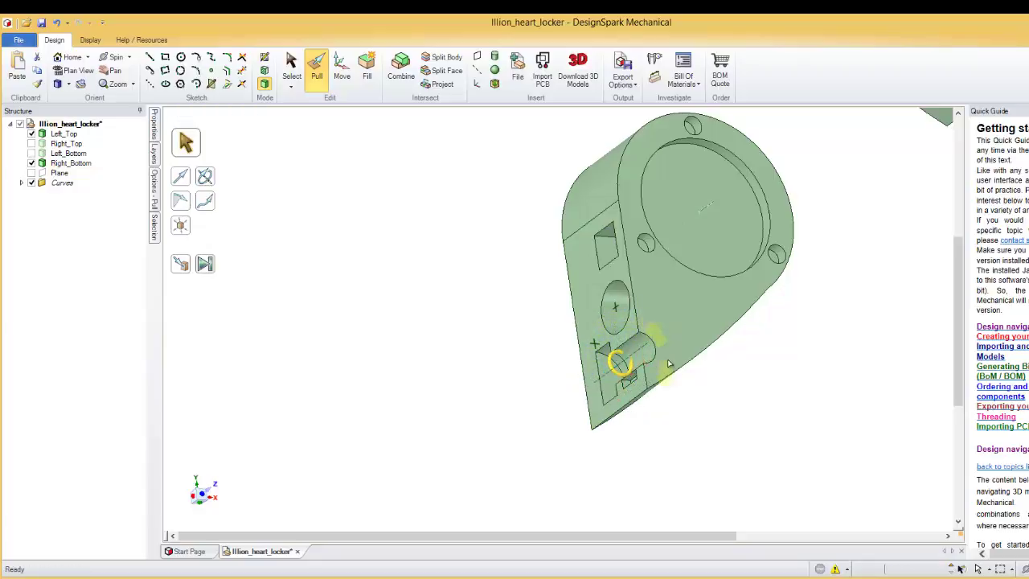